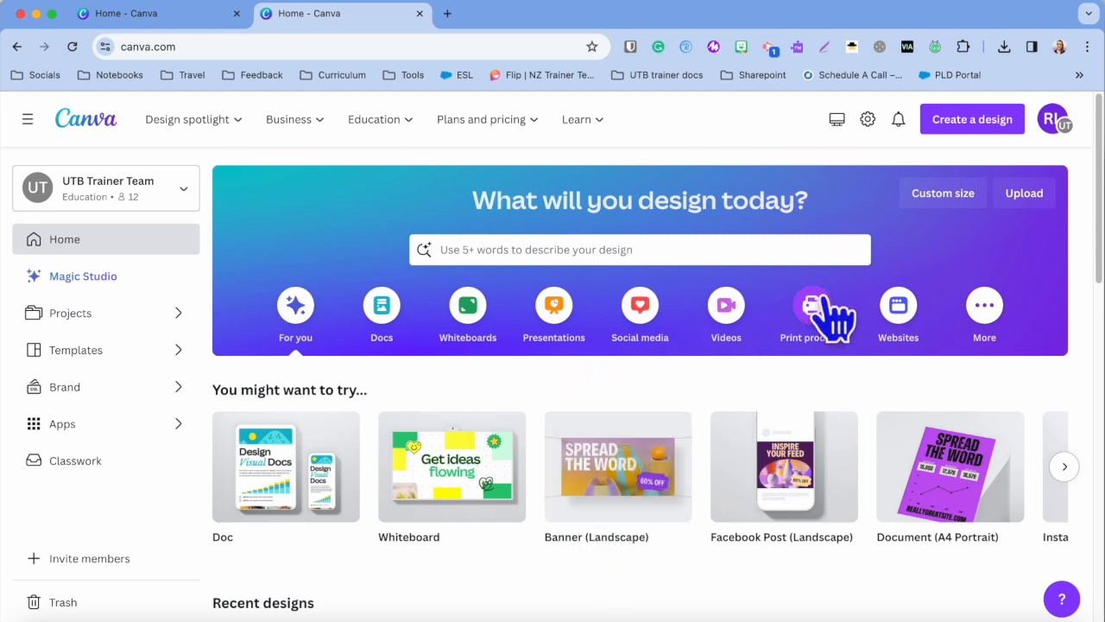
- Create a new square Instagram post design from the social media options
{"action": "left_click", "coordinate": [655, 319]}
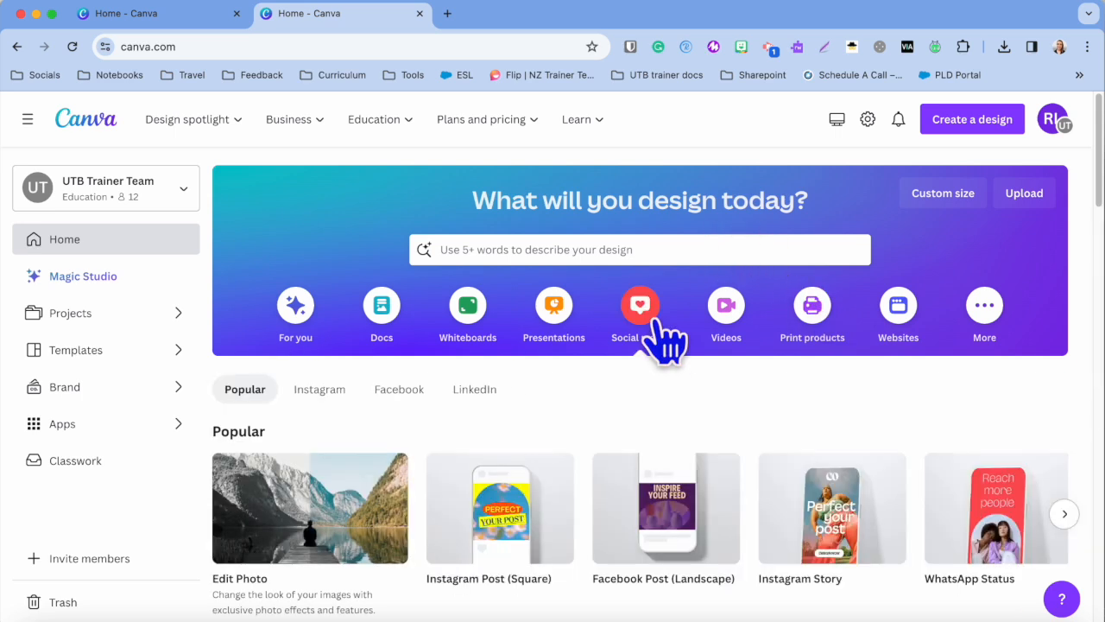
{"action": "left_click", "coordinate": [529, 518]}
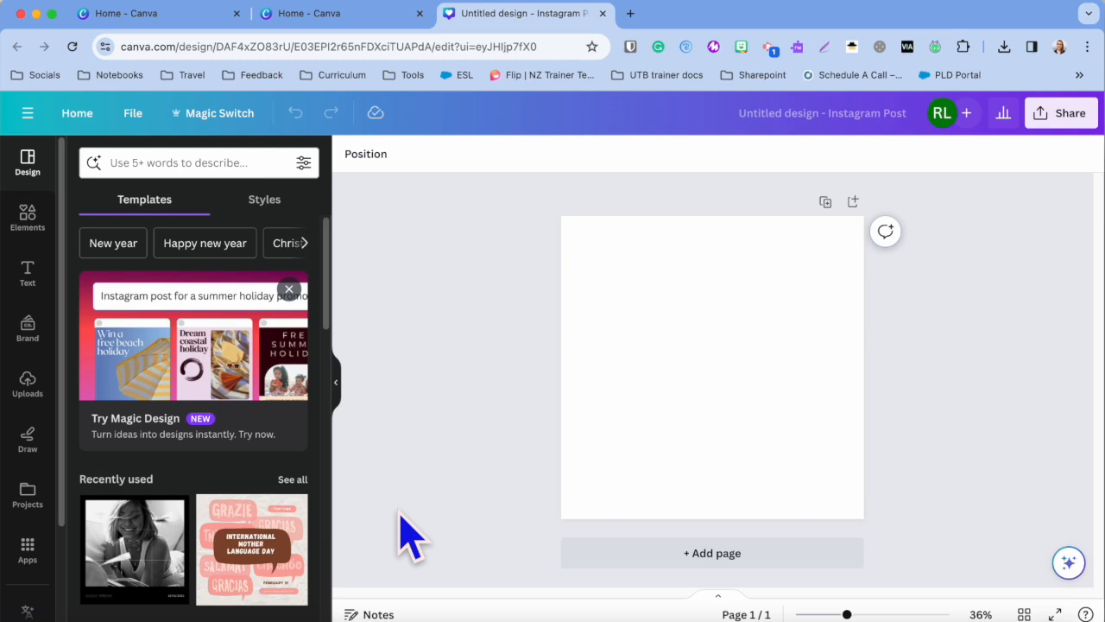
- Search the apps for Magic Media and open its text-to-image generator
{"action": "left_click", "coordinate": [29, 566]}
{"action": "left_click", "coordinate": [209, 172]}
{"action": "type", "text": "mag"}
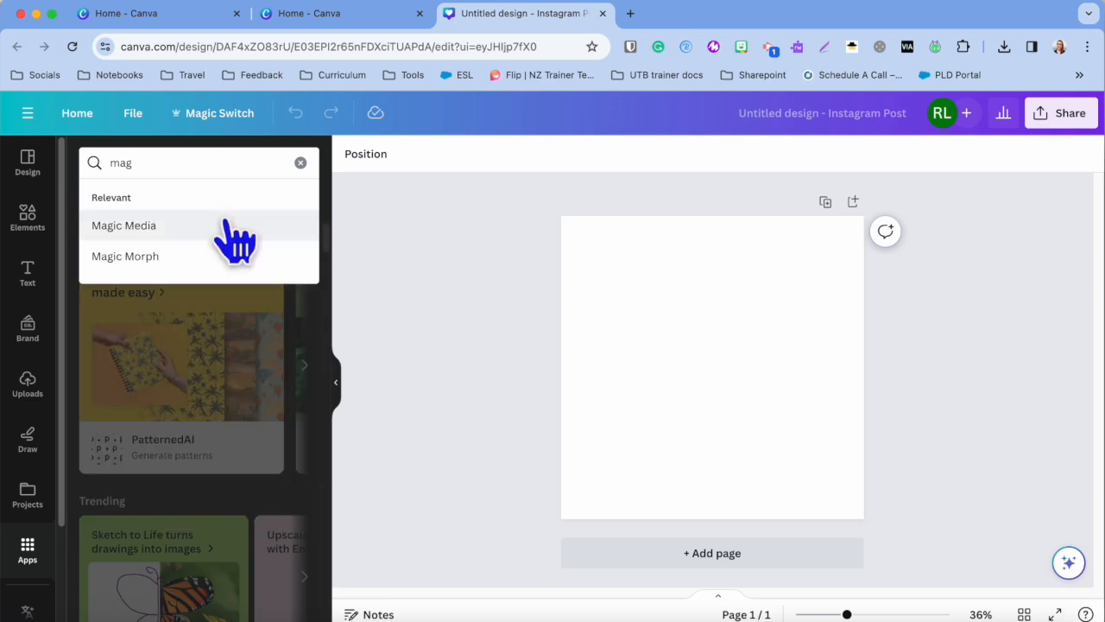
{"action": "left_click", "coordinate": [229, 226]}
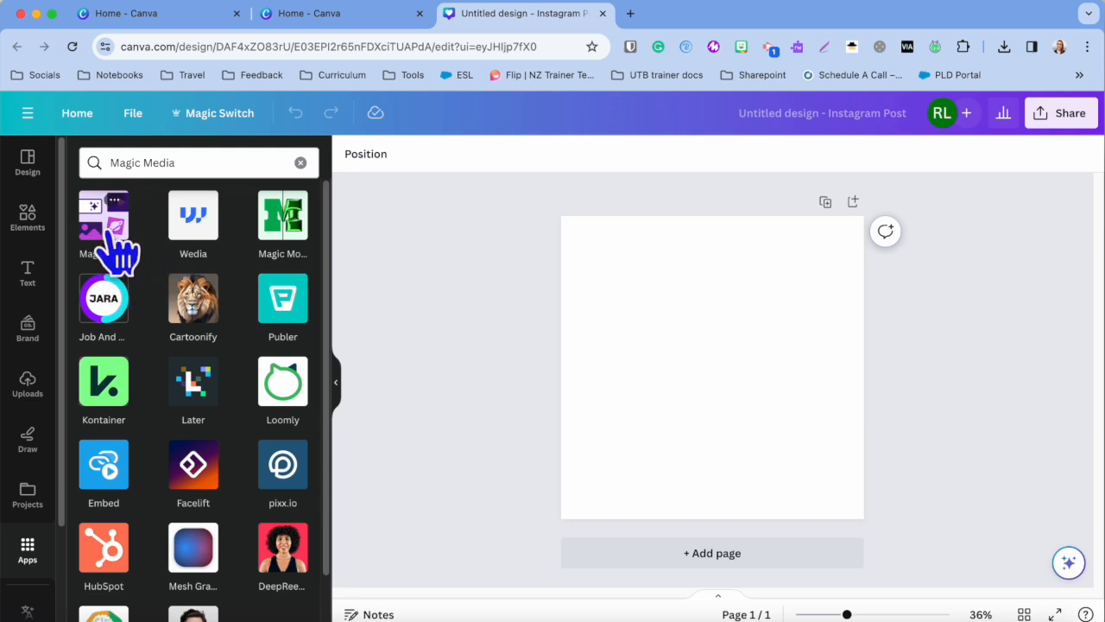
{"action": "left_click", "coordinate": [103, 221]}
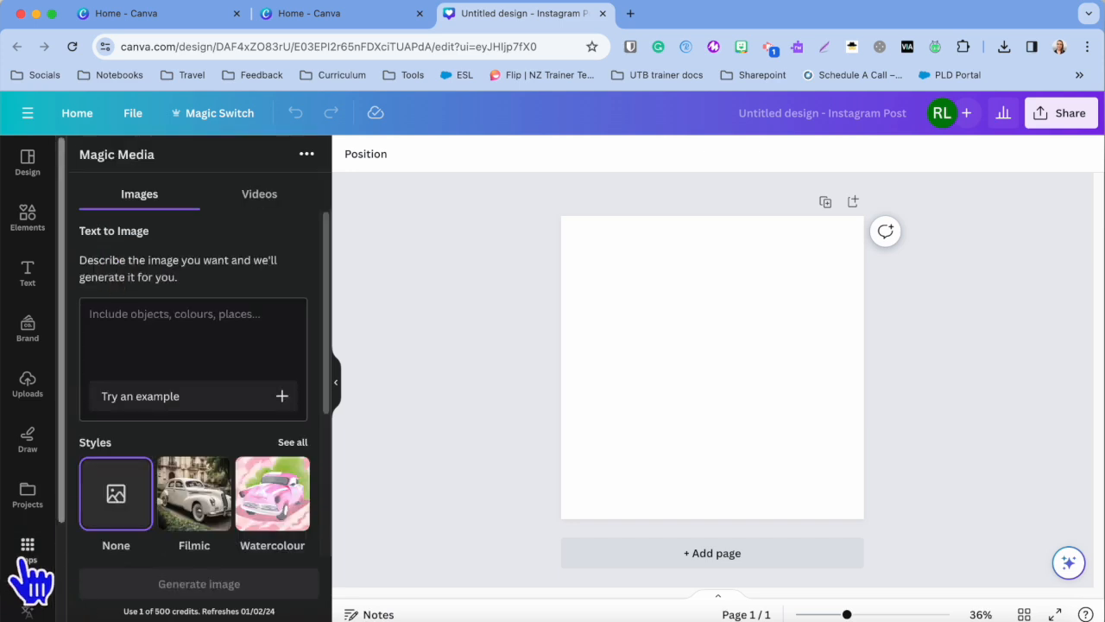
{"action": "left_click_drag", "start_coordinate": [62, 438], "coordinate": [57, 568]}
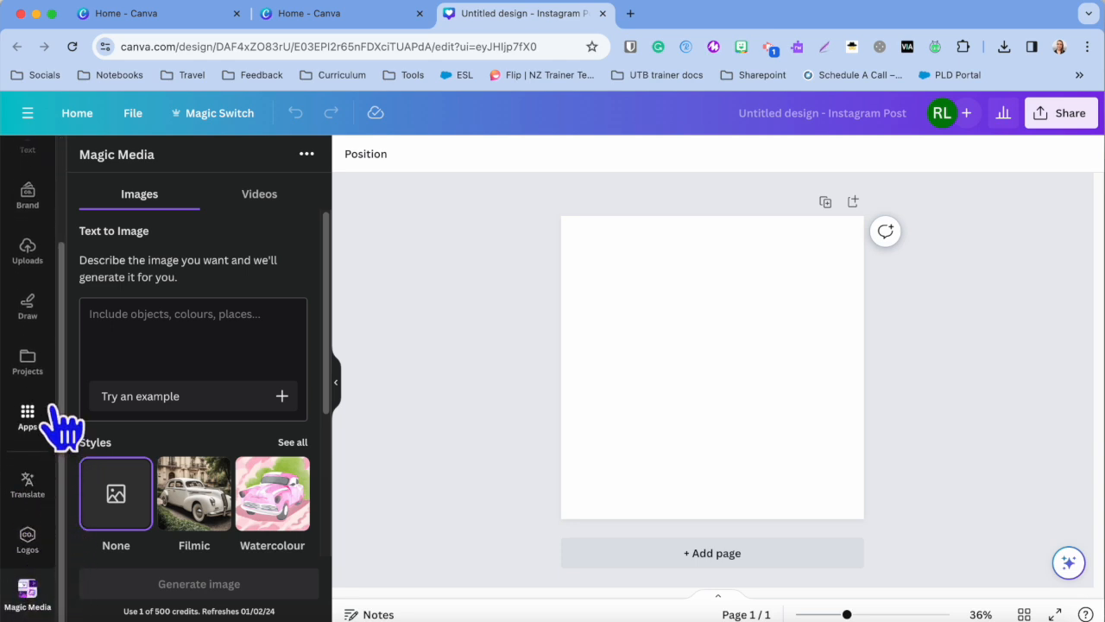
- Begin the image description with "Brown hair pixar style girl, teacher in a classroom with a TV screen behind her."
{"action": "left_click", "coordinate": [201, 345]}
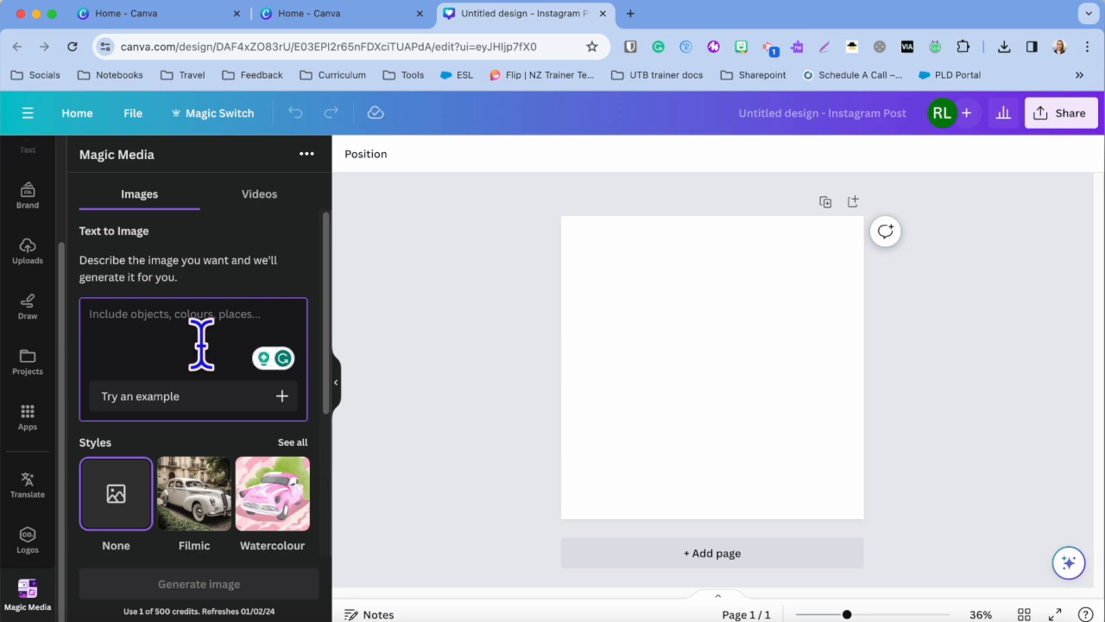
{"action": "type", "text": "Brown hair"}
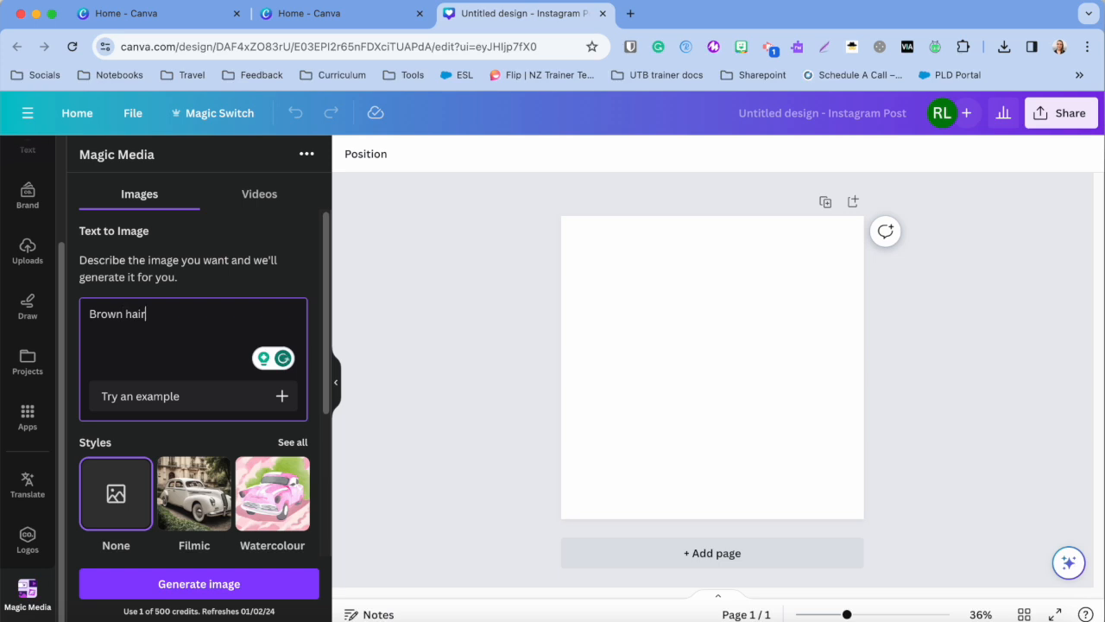
{"action": "type", "text": " ti"}
{"action": "type", "text": " pixa"}
{"action": "key", "text": "BackSpace"}
{"action": "key", "text": "BackSpace"}
{"action": "type", "text": "xar style gir"}
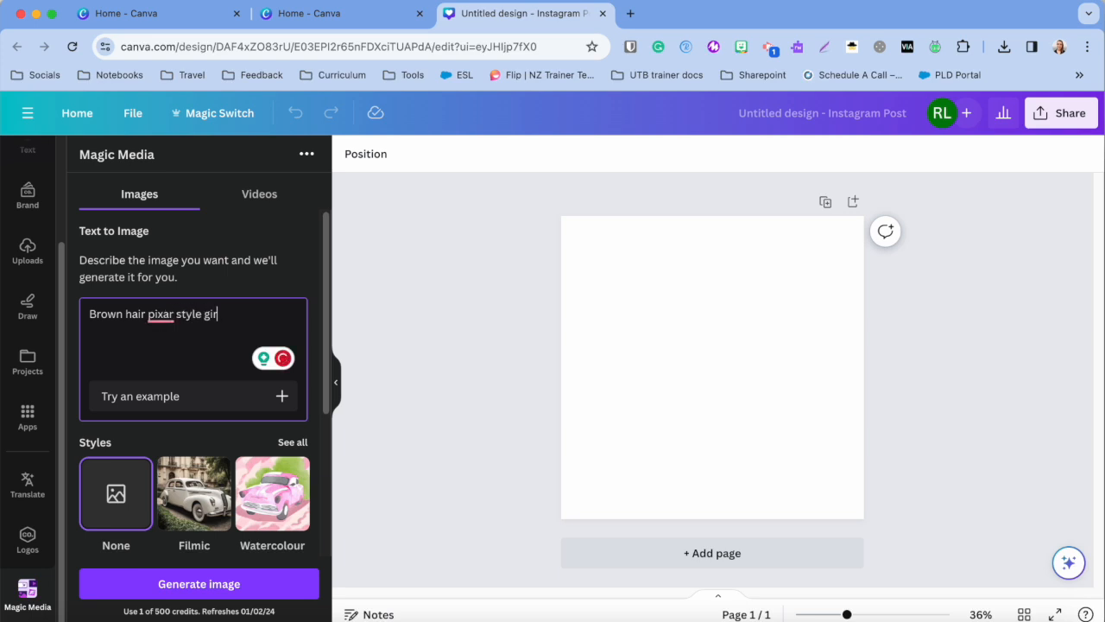
{"action": "type", "text": "l, tae"}
{"action": "key", "text": "BackSpace"}
{"action": "key", "text": "BackSpace"}
{"action": "type", "text": "eacher in a classroom with a"}
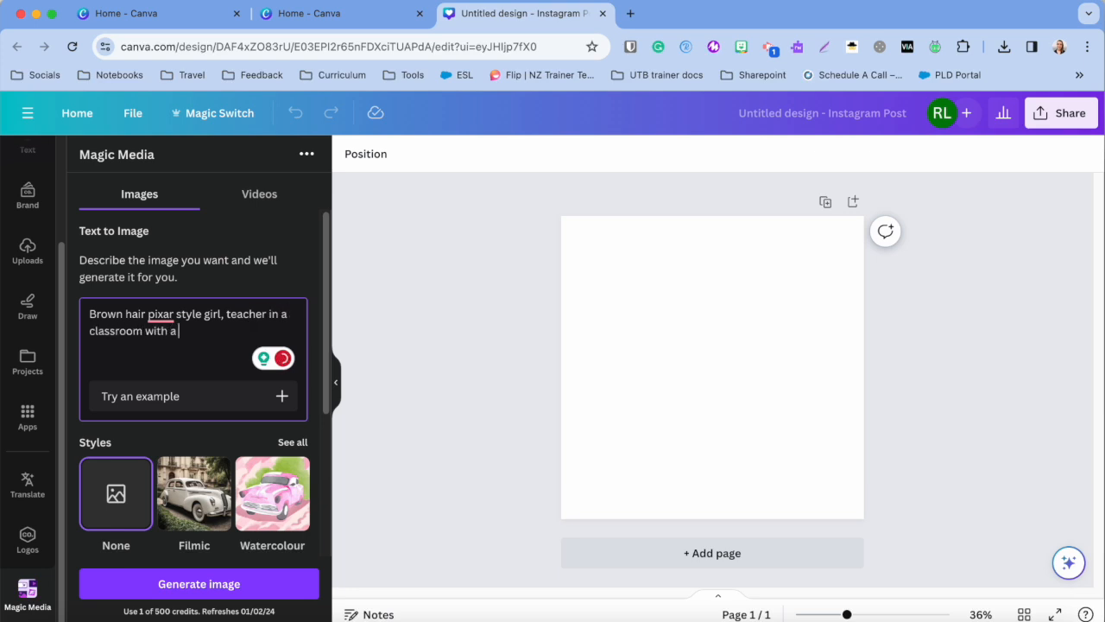
{"action": "type", "text": " TV screen behind her. S"}
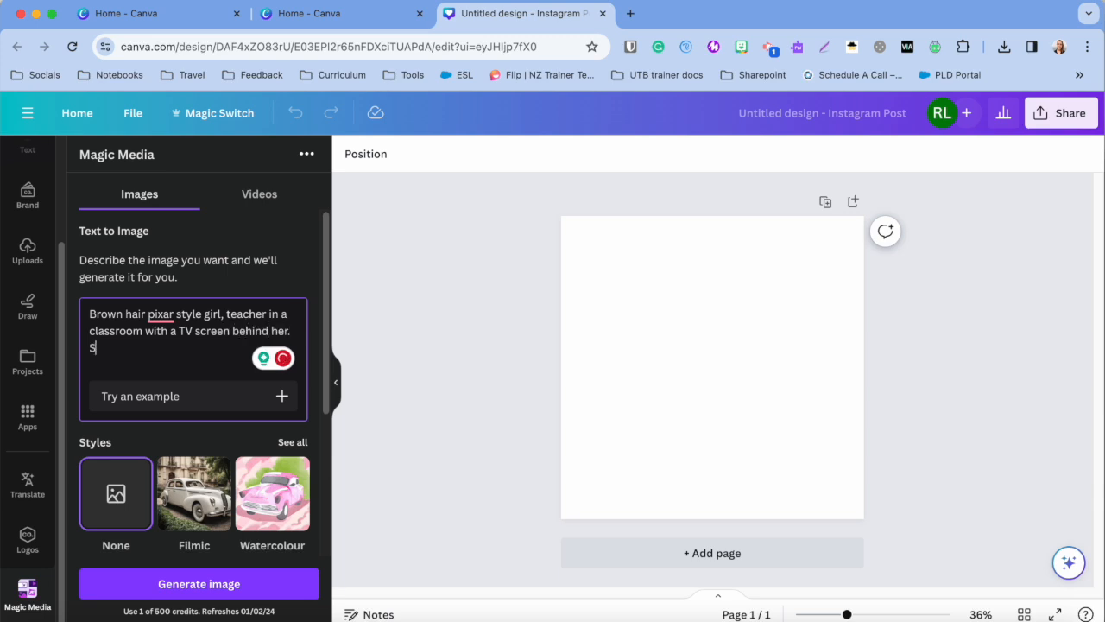
- Continue the image description with "Sitting at a black desk. Sitting with laptop. Wearing red and yellow dress."
{"action": "type", "text": "itting at a black d"}
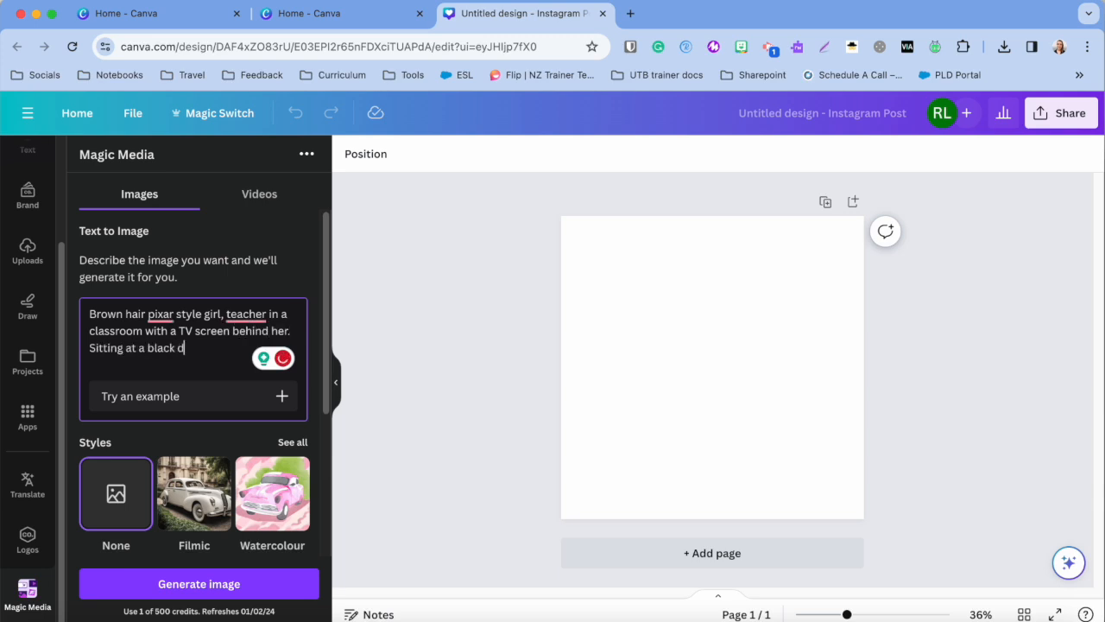
{"action": "type", "text": "esk. Sitting with laptop"}
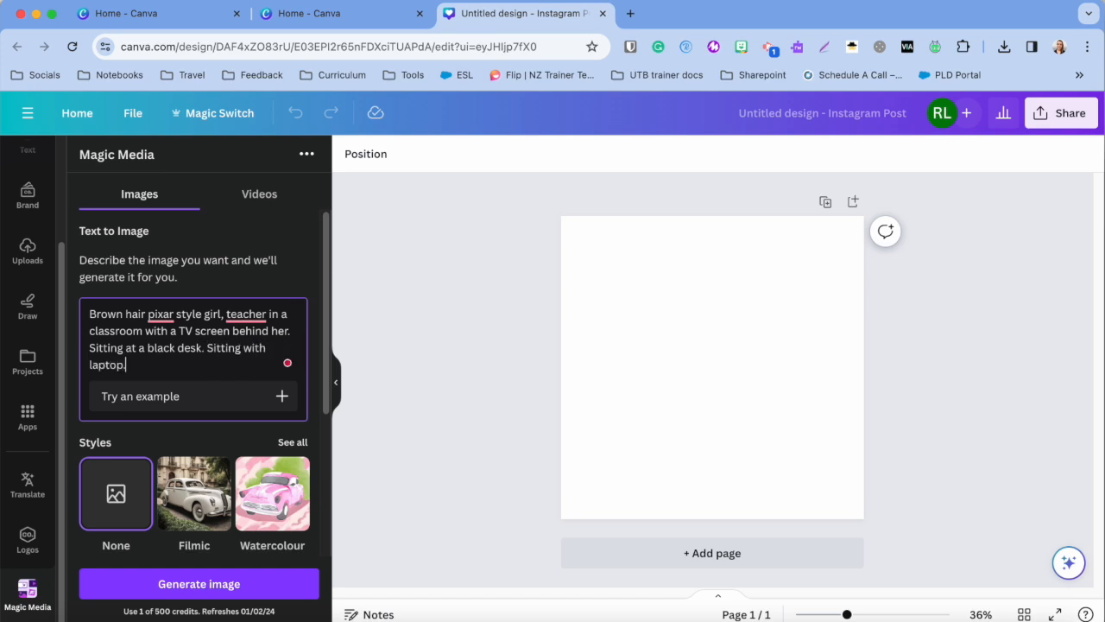
{"action": "type", "text": ". Wearing red and yellow dress."}
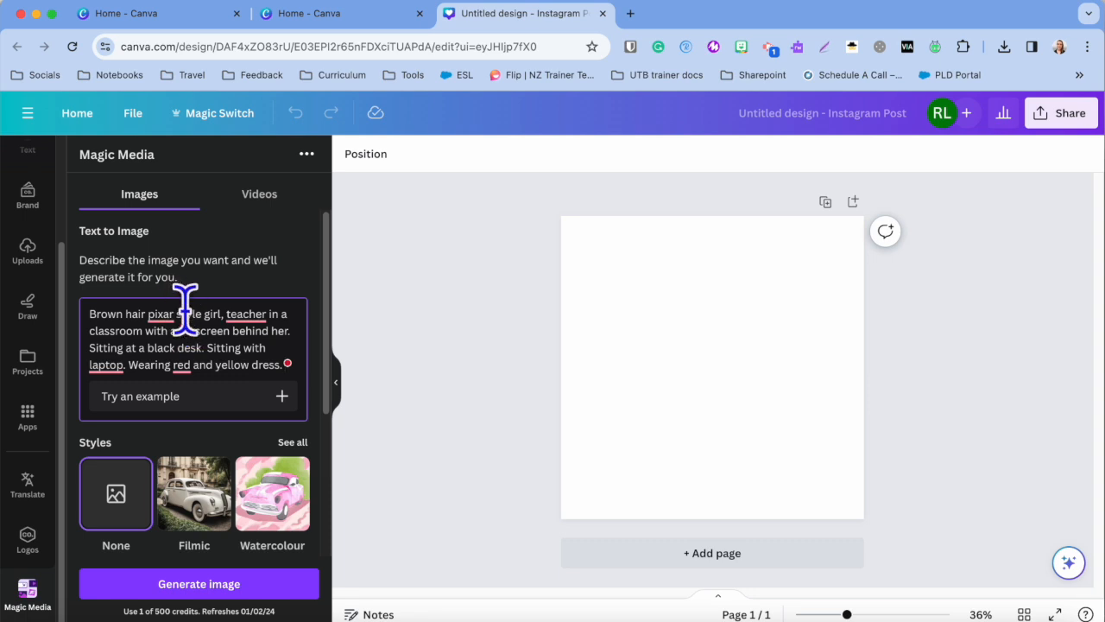
- Apply the suggested grammar corrections in the image description: "Pixar-style", "a laptop" and "a teacher"
{"action": "mouse_move", "coordinate": [227, 315]}
{"action": "mouse_move", "coordinate": [171, 315]}
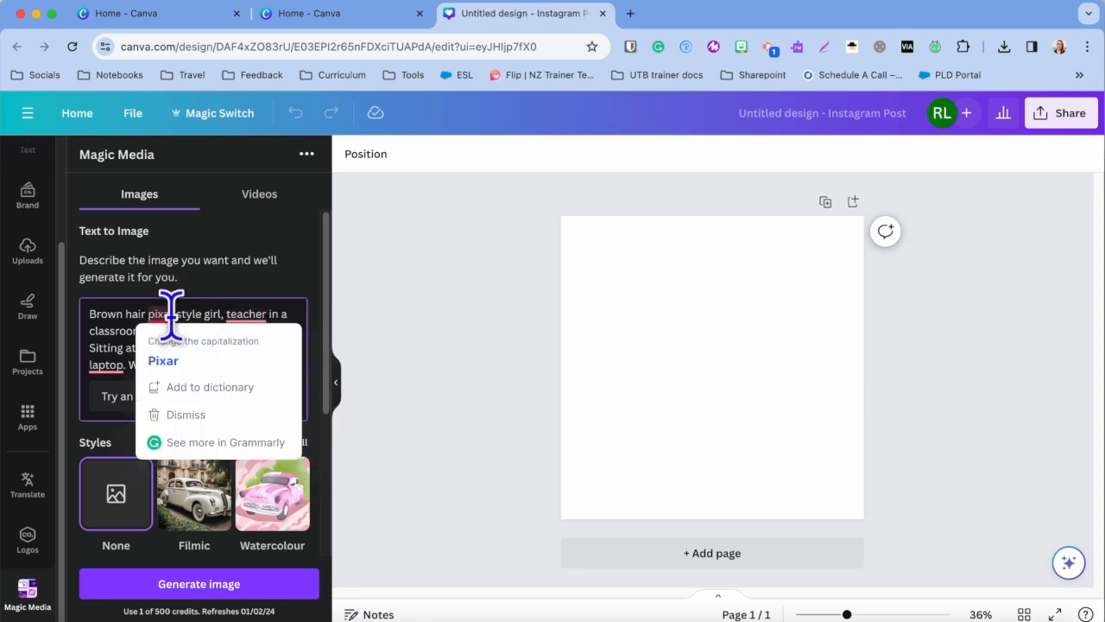
{"action": "left_click", "coordinate": [163, 361]}
{"action": "mouse_move", "coordinate": [104, 364]}
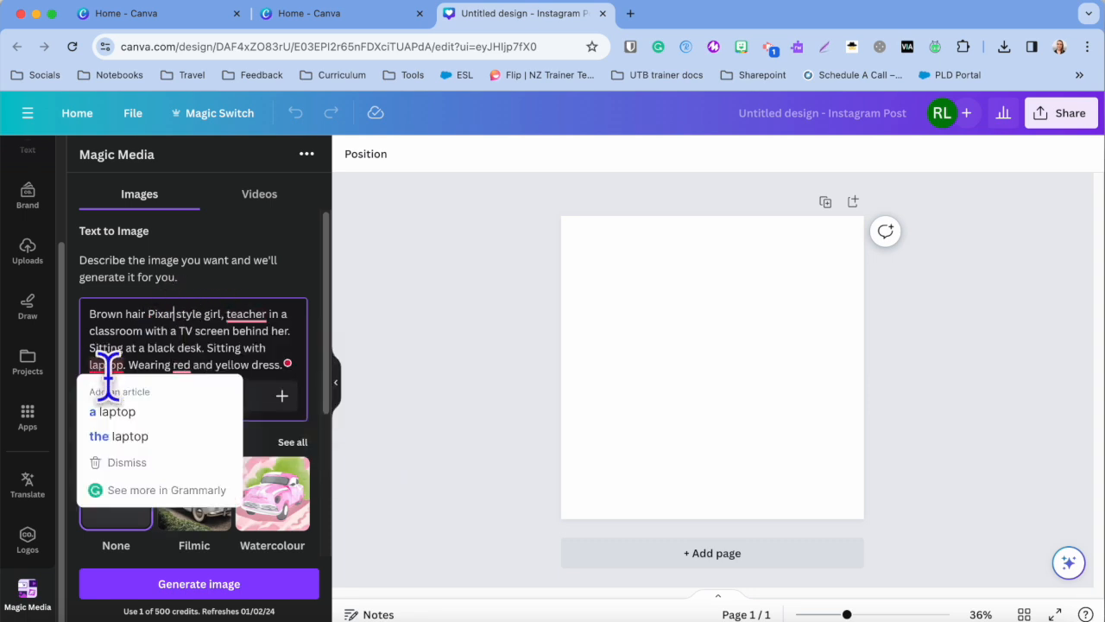
{"action": "left_click", "coordinate": [138, 412]}
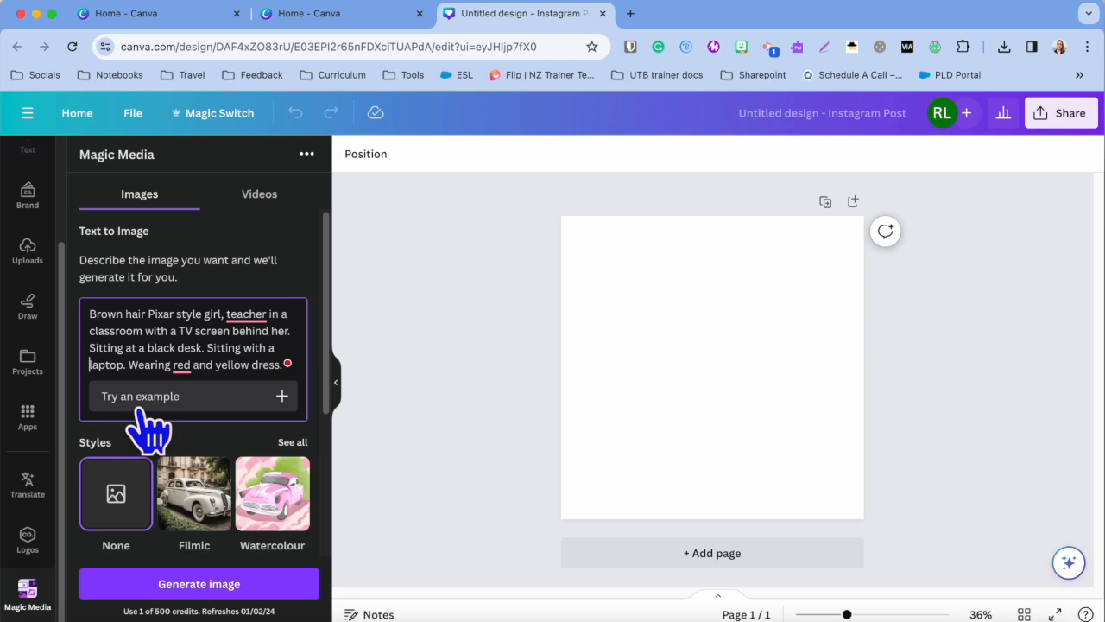
{"action": "mouse_move", "coordinate": [245, 315]}
{"action": "left_click", "coordinate": [265, 357]}
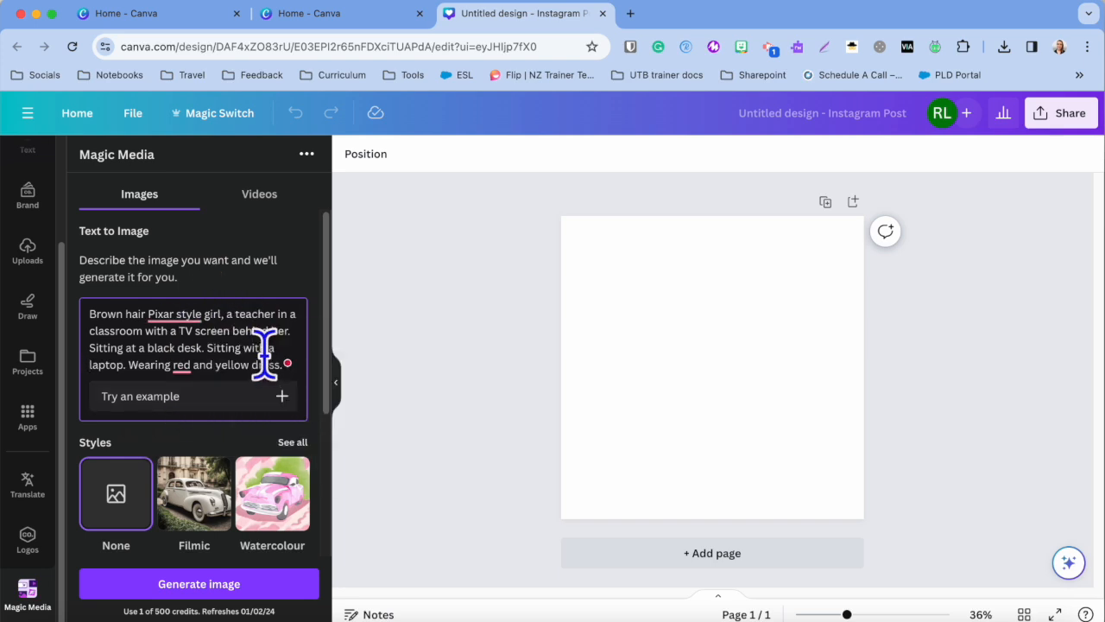
{"action": "mouse_move", "coordinate": [172, 311]}
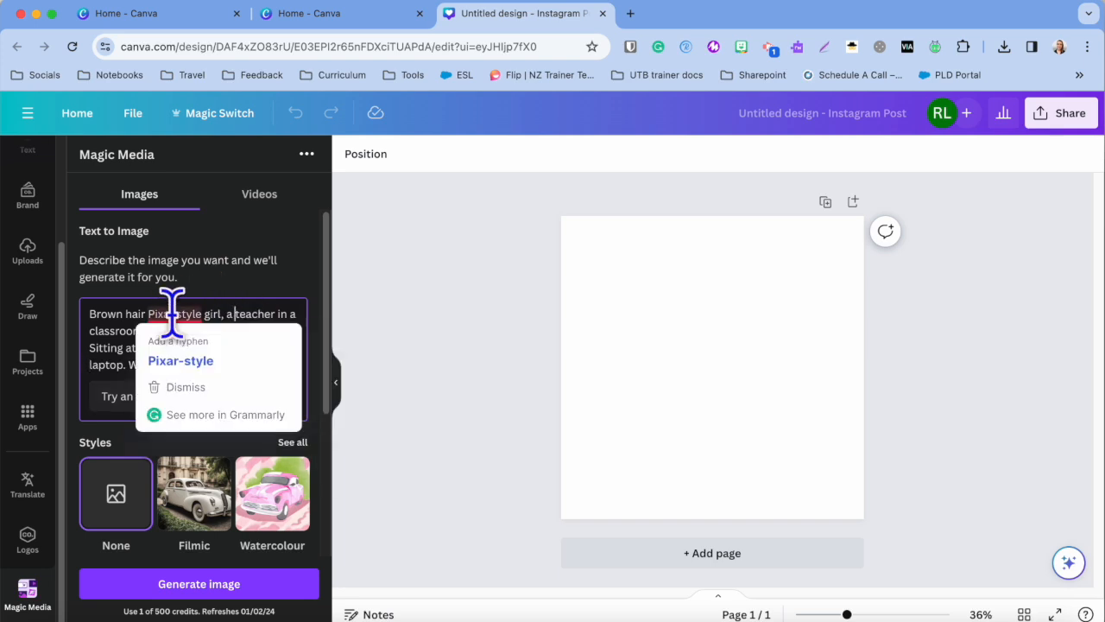
{"action": "left_click", "coordinate": [198, 366]}
- Generate images from the description and add the one with the smiling teacher typing on a laptop to the page
{"action": "scroll", "coordinate": [259, 458], "scroll_direction": "down", "scroll_amount": 3}
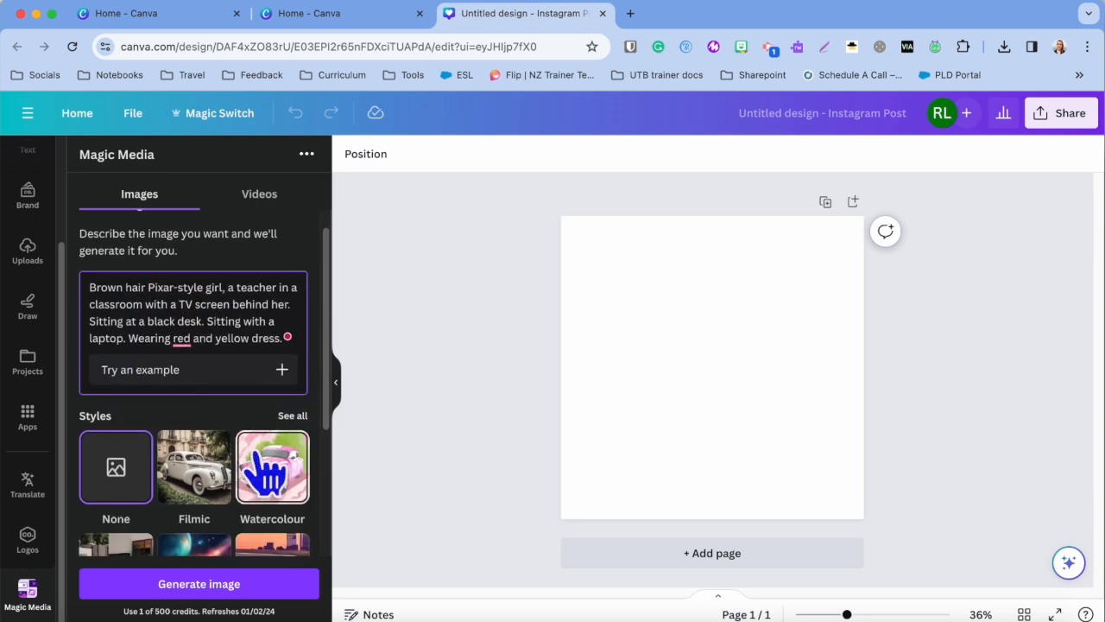
{"action": "scroll", "coordinate": [239, 469], "scroll_direction": "down", "scroll_amount": 2}
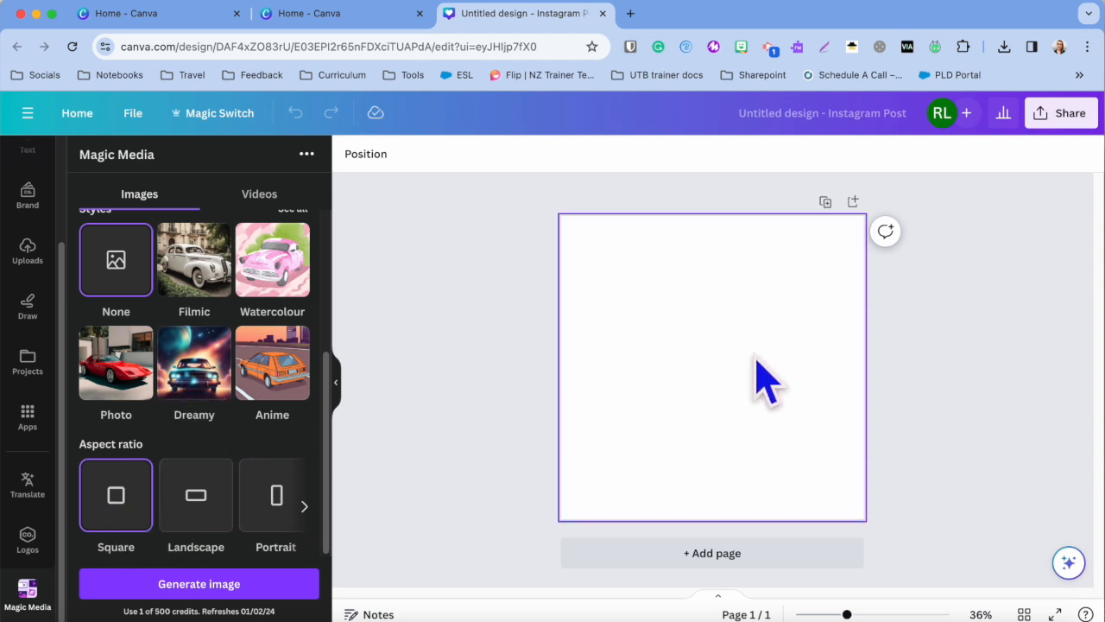
{"action": "left_click", "coordinate": [272, 588]}
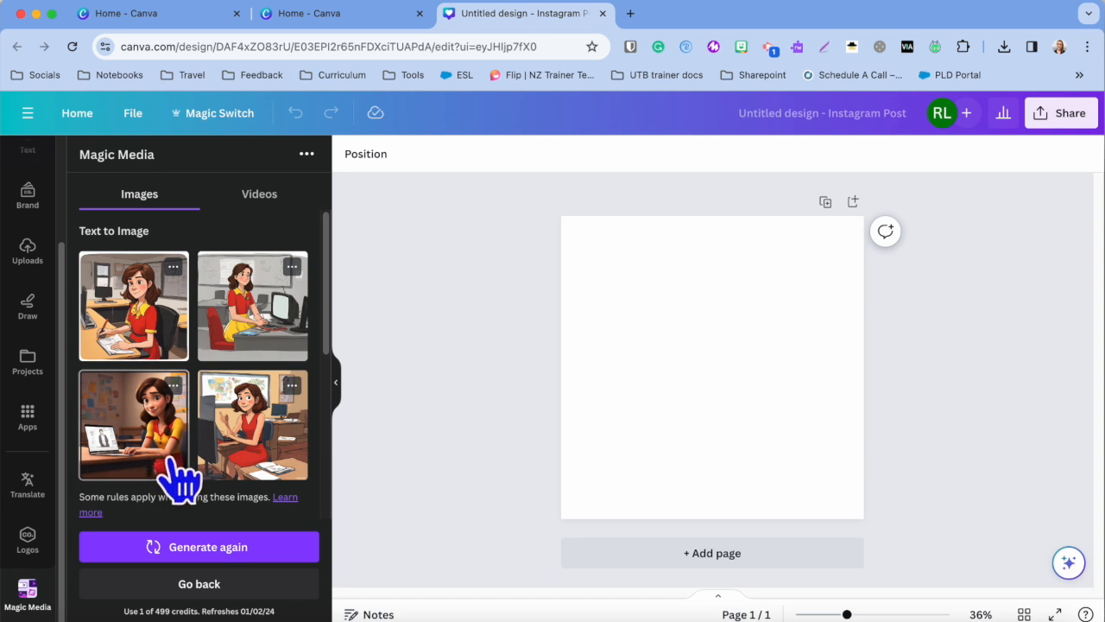
{"action": "left_click", "coordinate": [164, 467]}
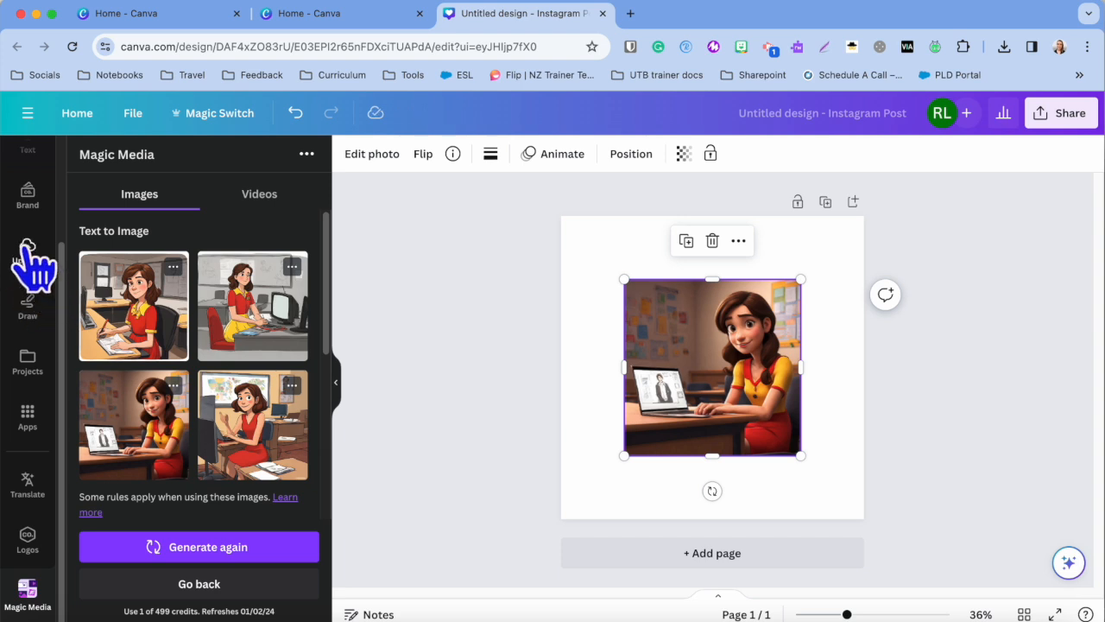
- Look through the uploaded images and move the teacher picture toward the page's upper-left corner
{"action": "left_click", "coordinate": [28, 250]}
{"action": "scroll", "coordinate": [218, 484], "scroll_direction": "down", "scroll_amount": 8}
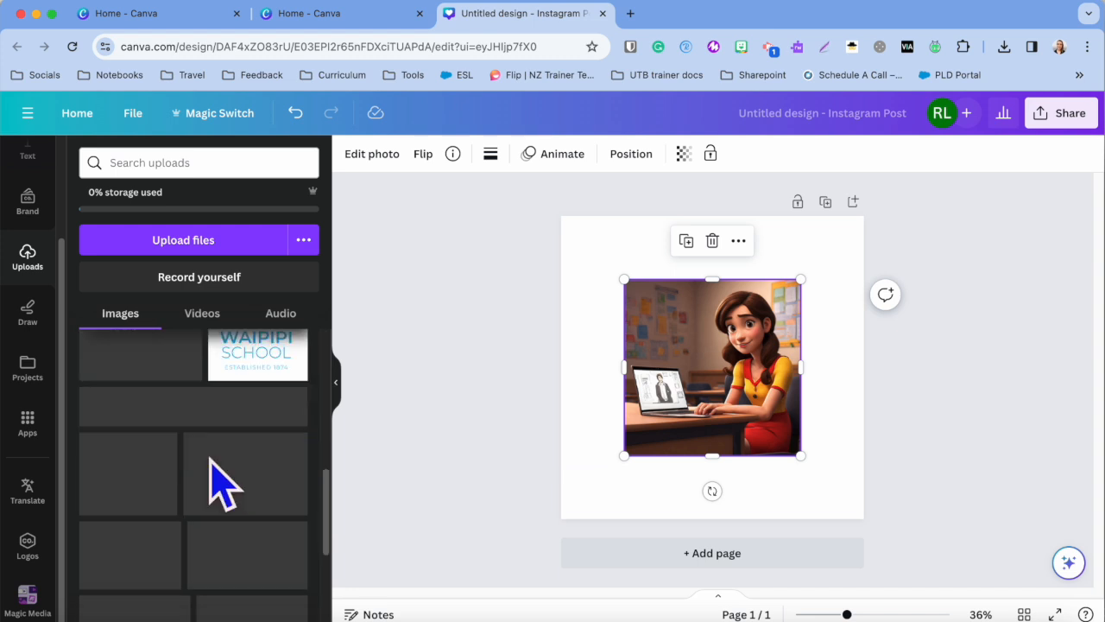
{"action": "scroll", "coordinate": [213, 464], "scroll_direction": "up", "scroll_amount": 9}
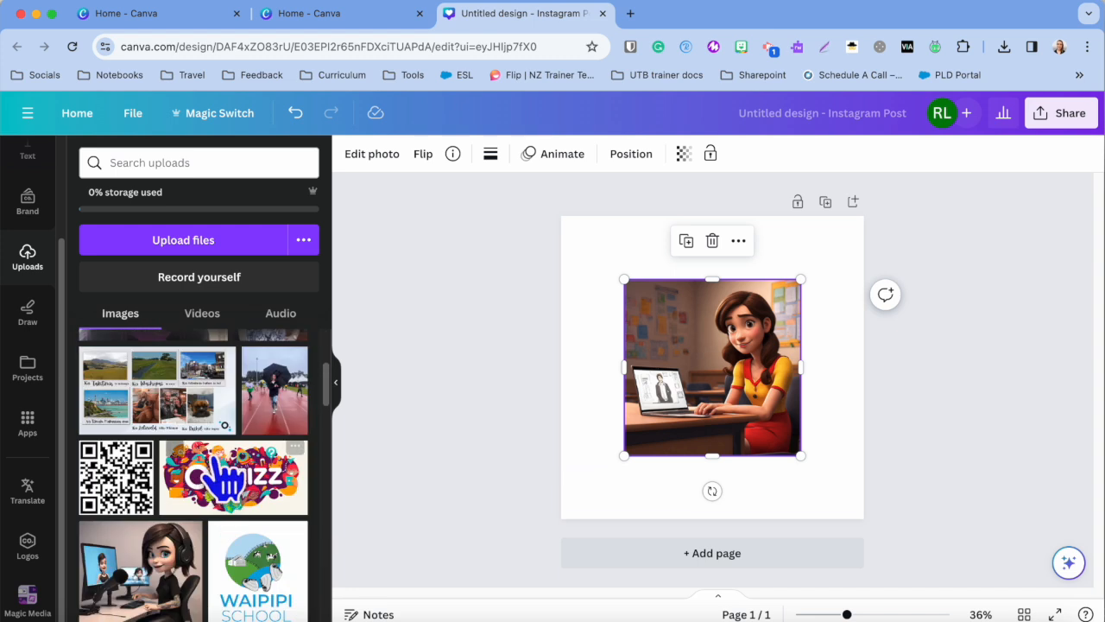
{"action": "scroll", "coordinate": [172, 474], "scroll_direction": "down", "scroll_amount": 6}
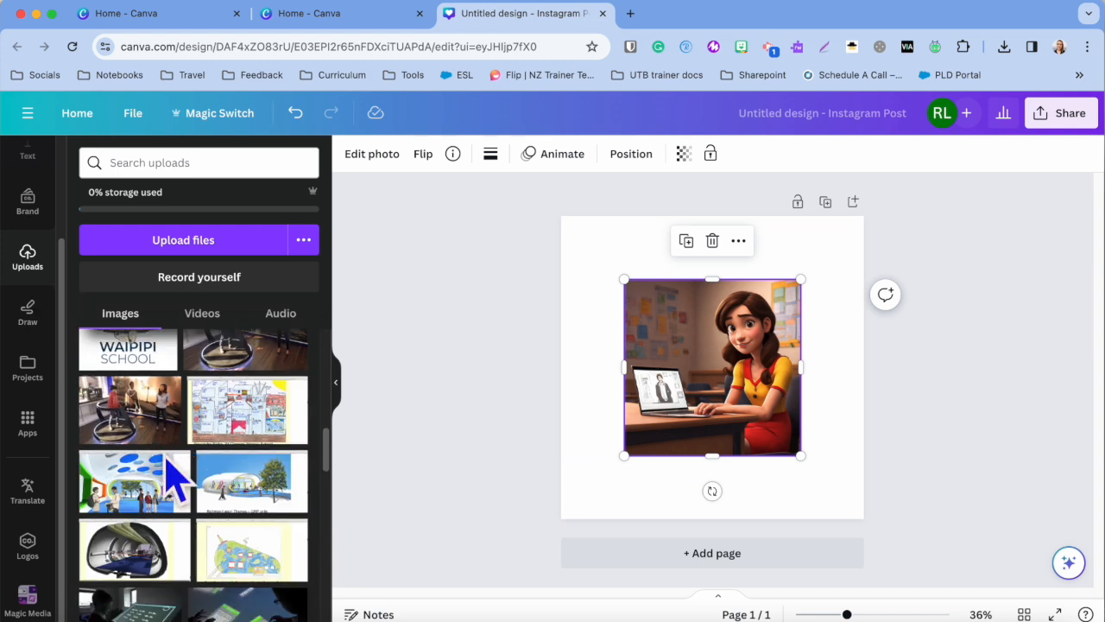
{"action": "left_click_drag", "start_coordinate": [751, 405], "coordinate": [711, 392]}
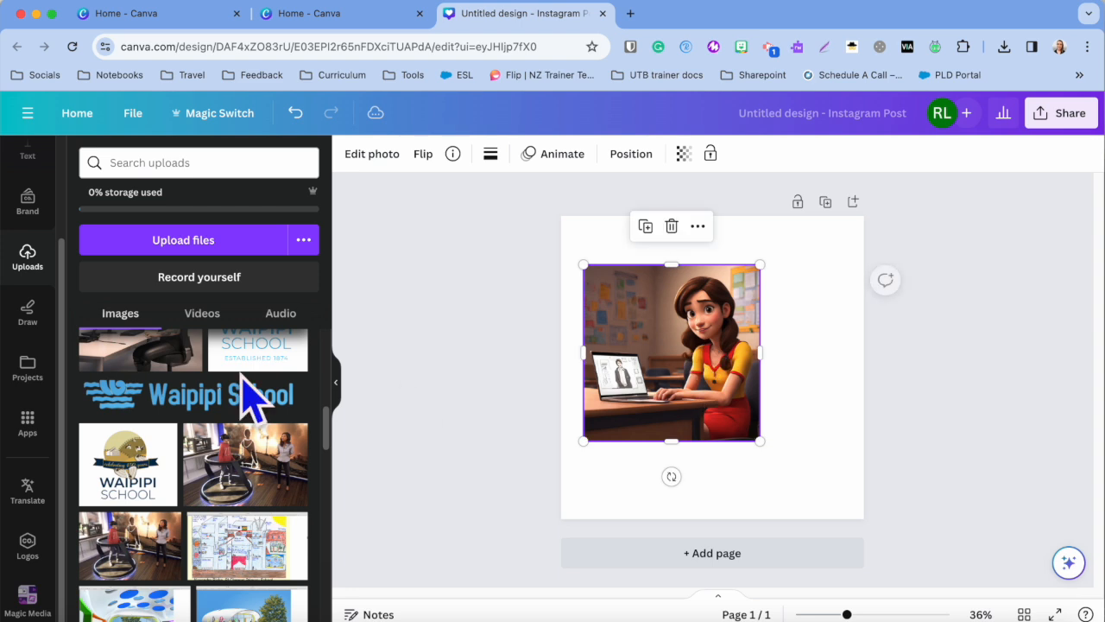
{"action": "scroll", "coordinate": [198, 414], "scroll_direction": "up", "scroll_amount": 5}
{"action": "left_click_drag", "start_coordinate": [697, 334], "coordinate": [659, 297]}
- Return to Magic Media and review the generated images, their description and the options for generating again
{"action": "left_click", "coordinate": [26, 611]}
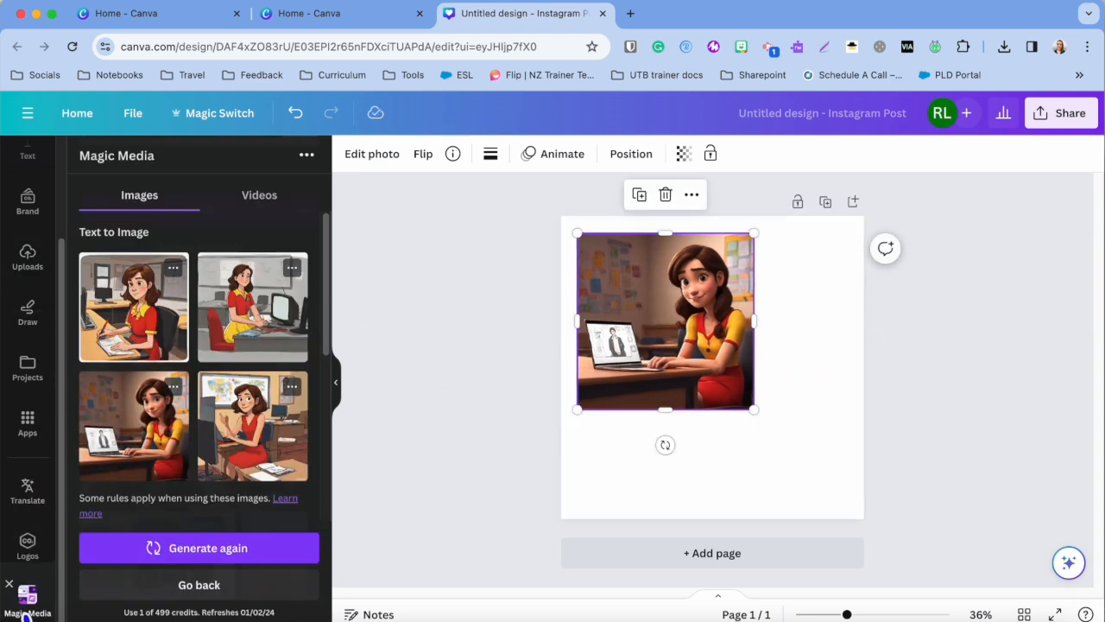
{"action": "scroll", "coordinate": [266, 518], "scroll_direction": "down", "scroll_amount": 1}
{"action": "scroll", "coordinate": [259, 509], "scroll_direction": "down", "scroll_amount": 5}
{"action": "scroll", "coordinate": [247, 406], "scroll_direction": "up", "scroll_amount": 5}
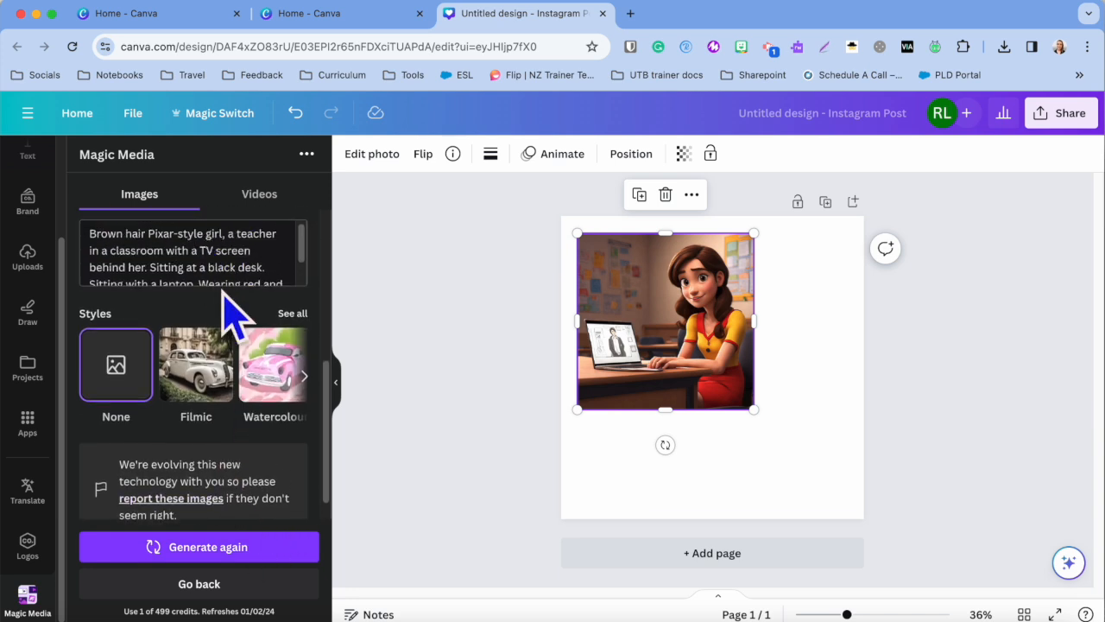
{"action": "scroll", "coordinate": [262, 259], "scroll_direction": "down", "scroll_amount": 3}
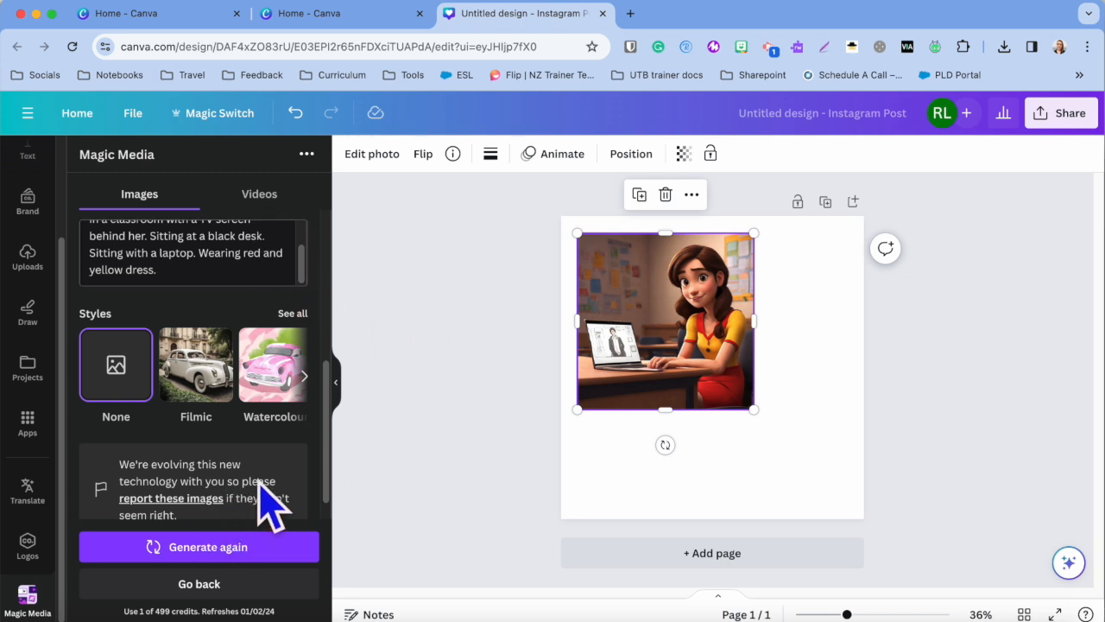
{"action": "scroll", "coordinate": [255, 494], "scroll_direction": "down", "scroll_amount": 1}
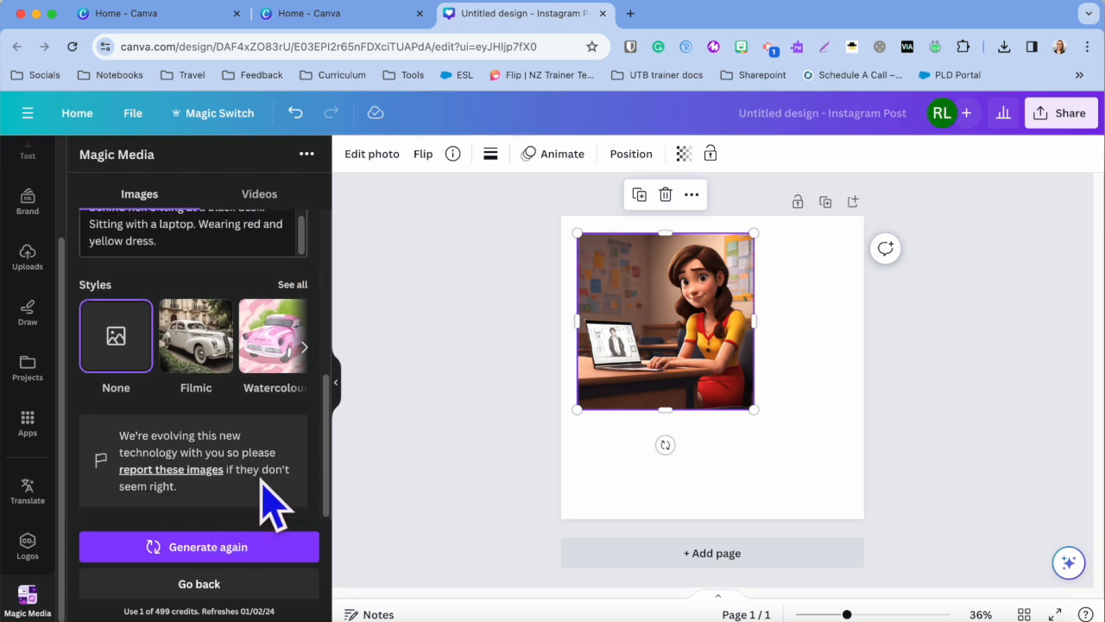
- Align the teacher picture with the page's upper-left corner and enlarge it to fill the whole page
{"action": "left_click_drag", "start_coordinate": [657, 374], "coordinate": [636, 332]}
{"action": "left_click_drag", "start_coordinate": [735, 390], "coordinate": [855, 522]}
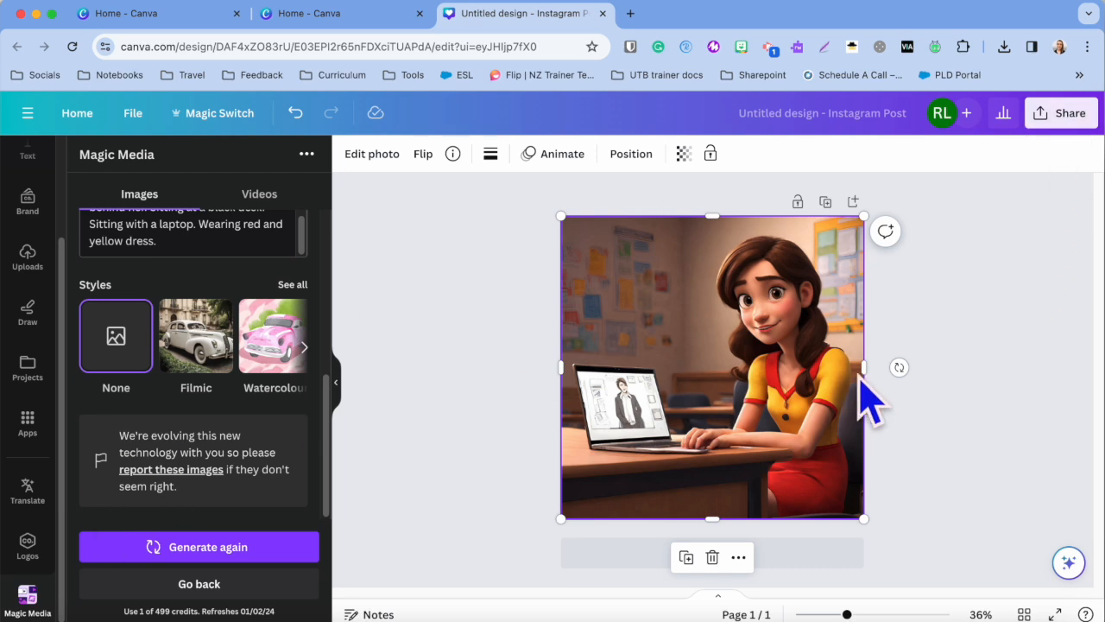
- Reword the start of the image description to "Brown-haired tied up", replacing the Pixar-style girl wording and accepting the hyphen correction
{"action": "scroll", "coordinate": [222, 242], "scroll_direction": "up", "scroll_amount": 2}
{"action": "scroll", "coordinate": [222, 244], "scroll_direction": "up", "scroll_amount": 3}
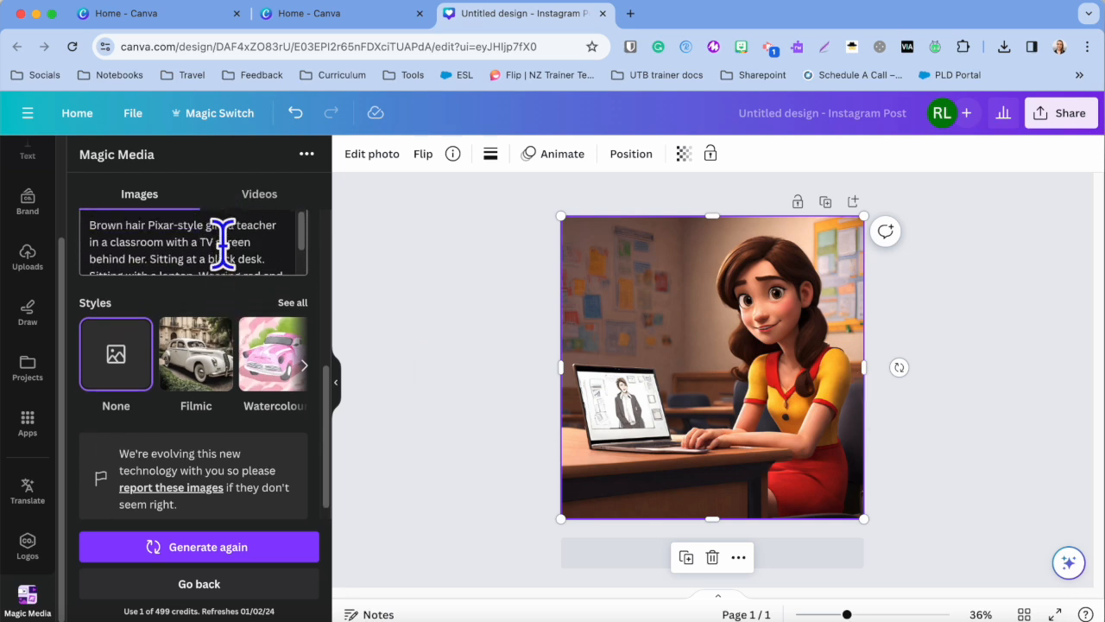
{"action": "left_click", "coordinate": [223, 249]}
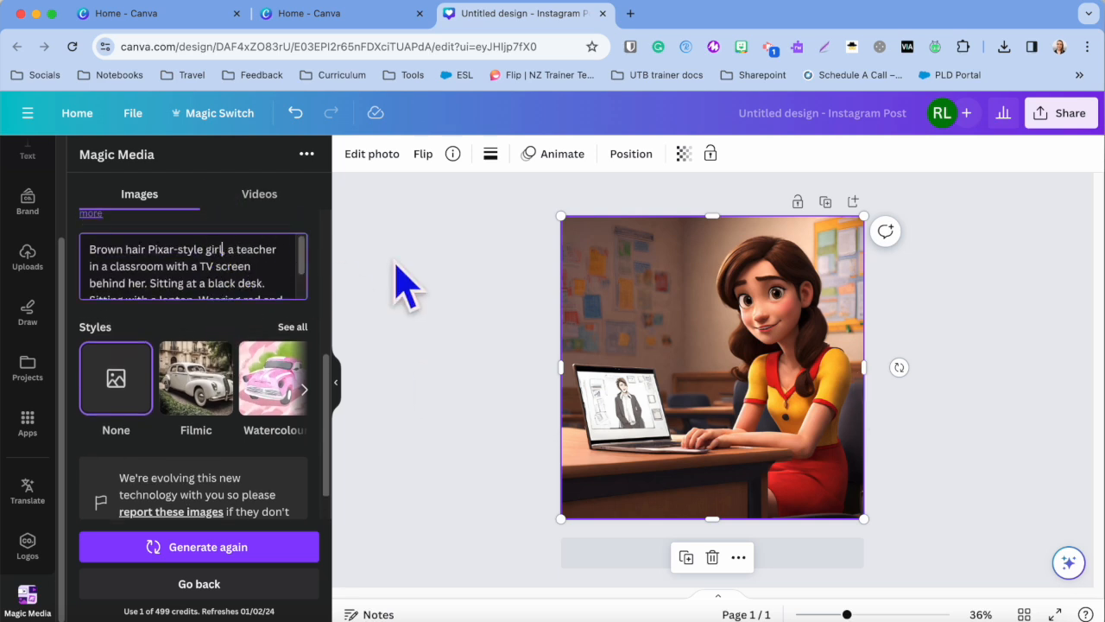
{"action": "key", "text": "BackSpace"}
{"action": "key", "text": "BackSpace"}
{"action": "key", "text": "BackSpace"}
{"action": "key", "text": "BackSpace"}
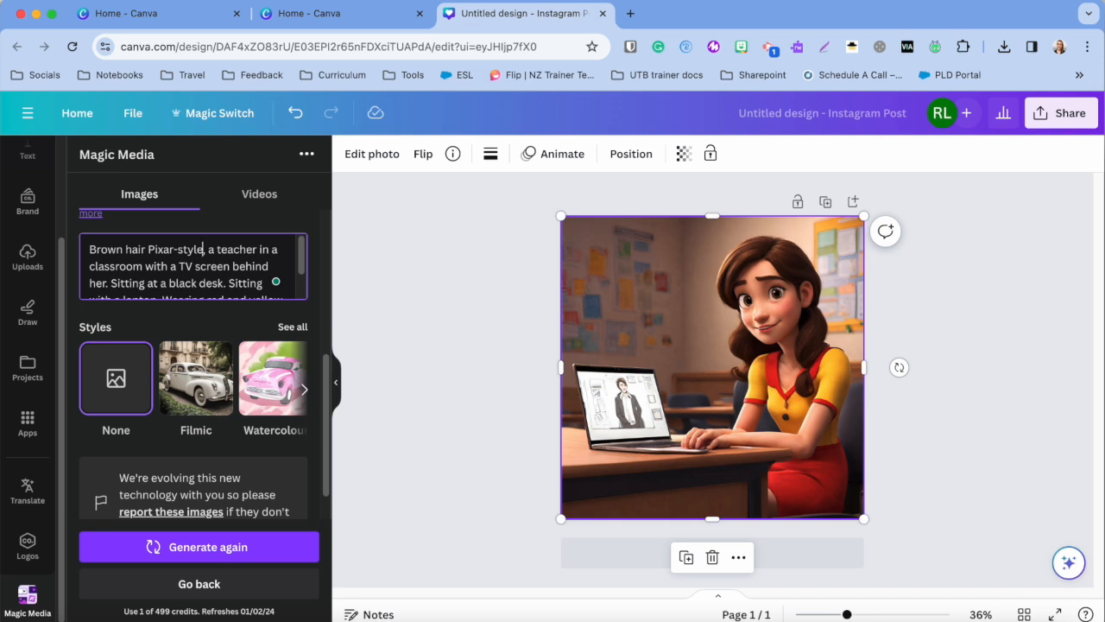
{"action": "key", "text": "BackSpace"}
{"action": "key", "text": "BackSpace"}
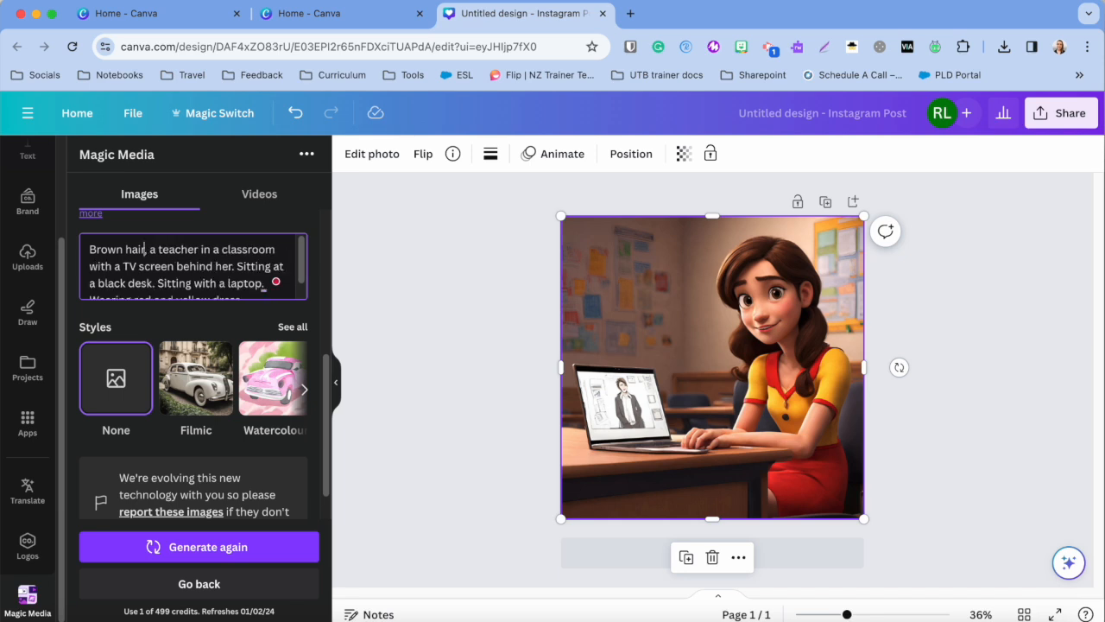
{"action": "type", "text": "red tied up"}
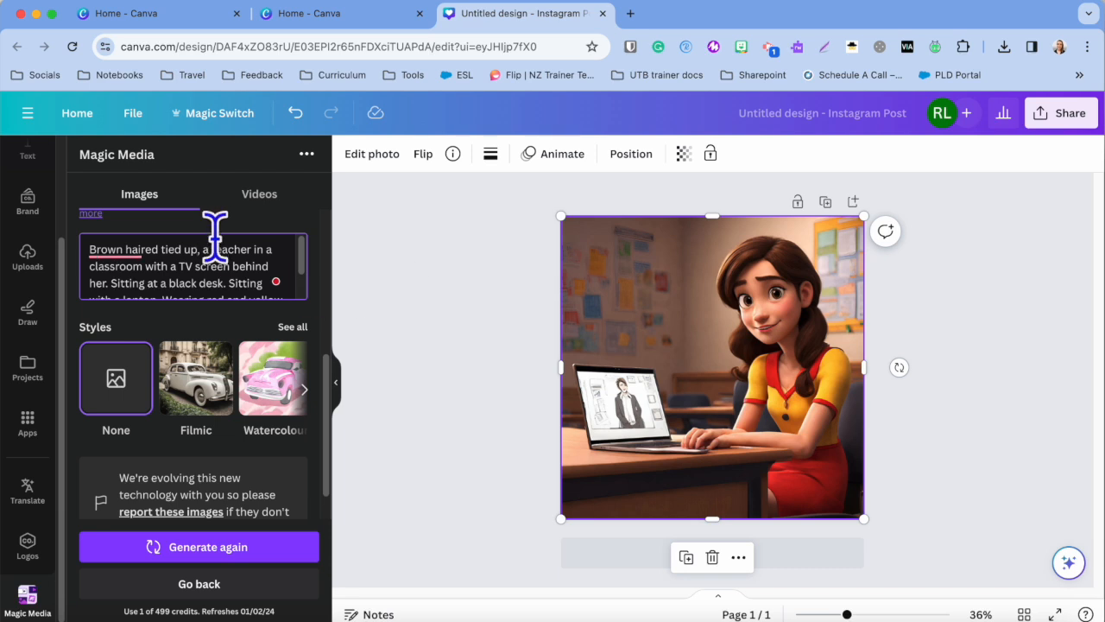
{"action": "mouse_move", "coordinate": [116, 247]}
{"action": "left_click", "coordinate": [130, 297]}
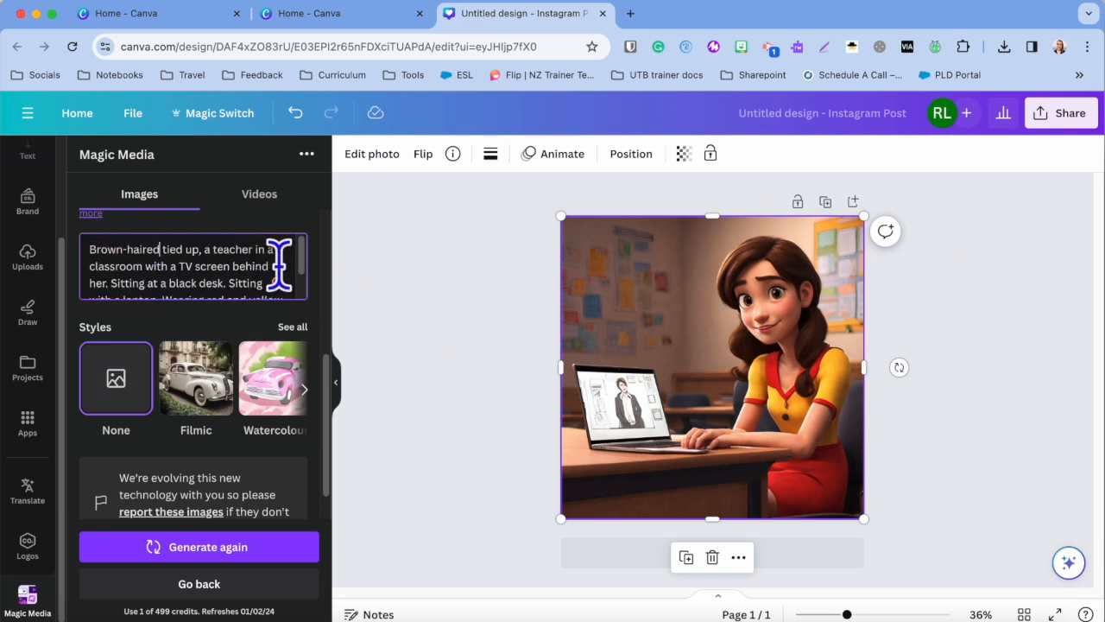
- Replace "TV screen behind her" in the image description with "whiteboard"
{"action": "left_click_drag", "start_coordinate": [275, 264], "coordinate": [194, 265]}
{"action": "key", "text": "BackSpace"}
{"action": "key", "text": "BackSpace"}
{"action": "key", "text": "BackSpace"}
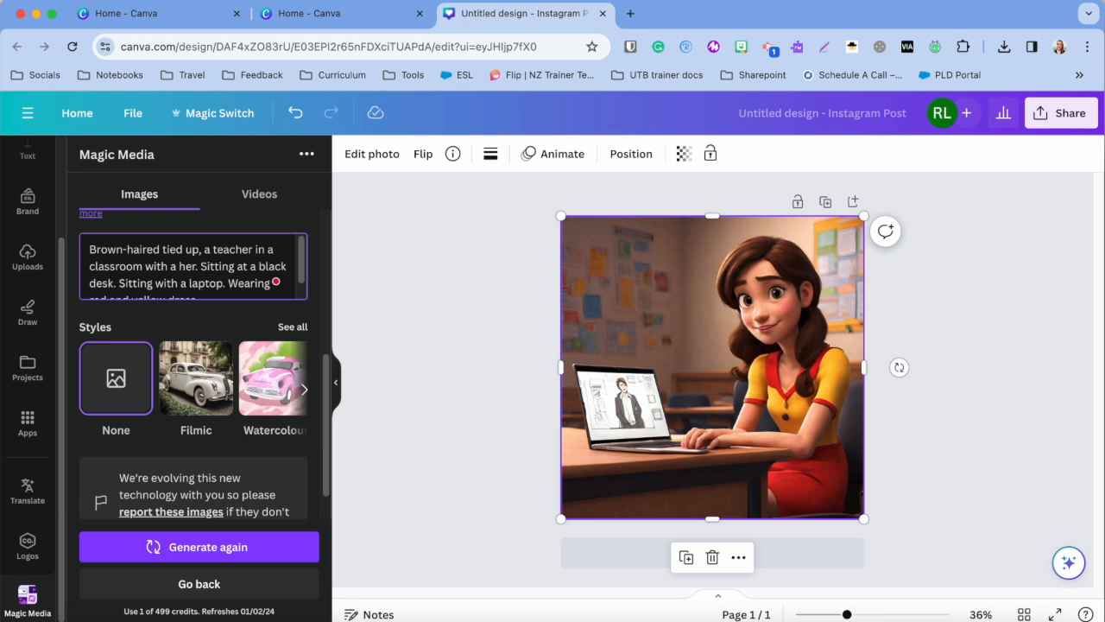
{"action": "type", "text": "whiteboard"}
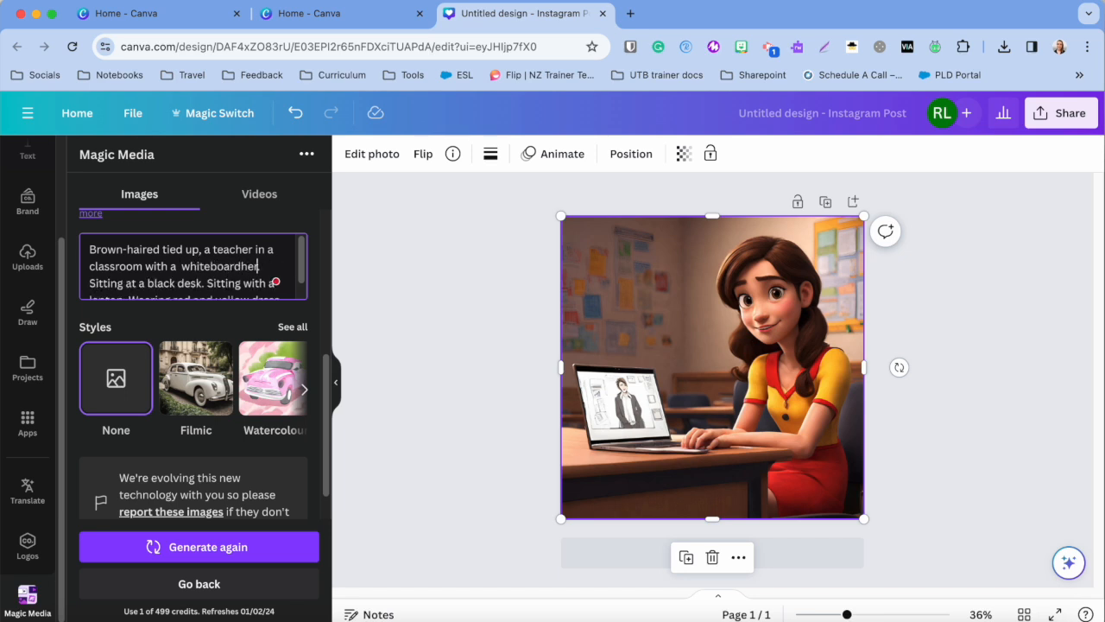
{"action": "key", "text": "BackSpace"}
{"action": "key", "text": "BackSpace"}
{"action": "key", "text": "BackSpace"}
{"action": "key", "text": "BackSpace"}
{"action": "type", "text": "d"}
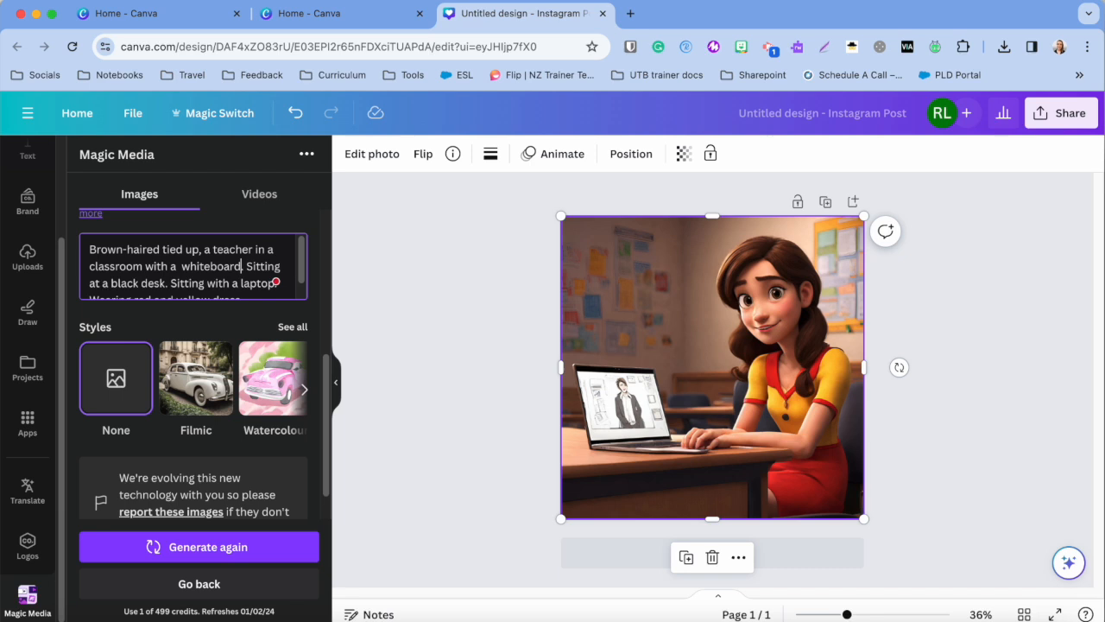
- Replace "at a black desk" in the image description with "a desk"
{"action": "left_click_drag", "start_coordinate": [166, 278], "coordinate": [85, 281]}
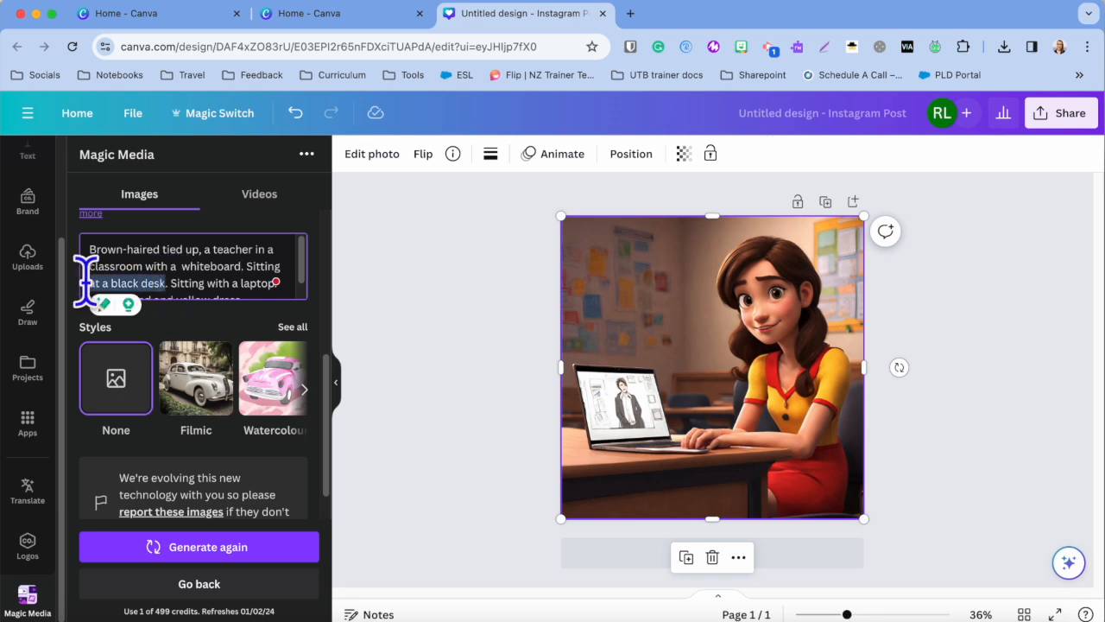
{"action": "key", "text": "BackSpace"}
{"action": "type", "text": "a des"}
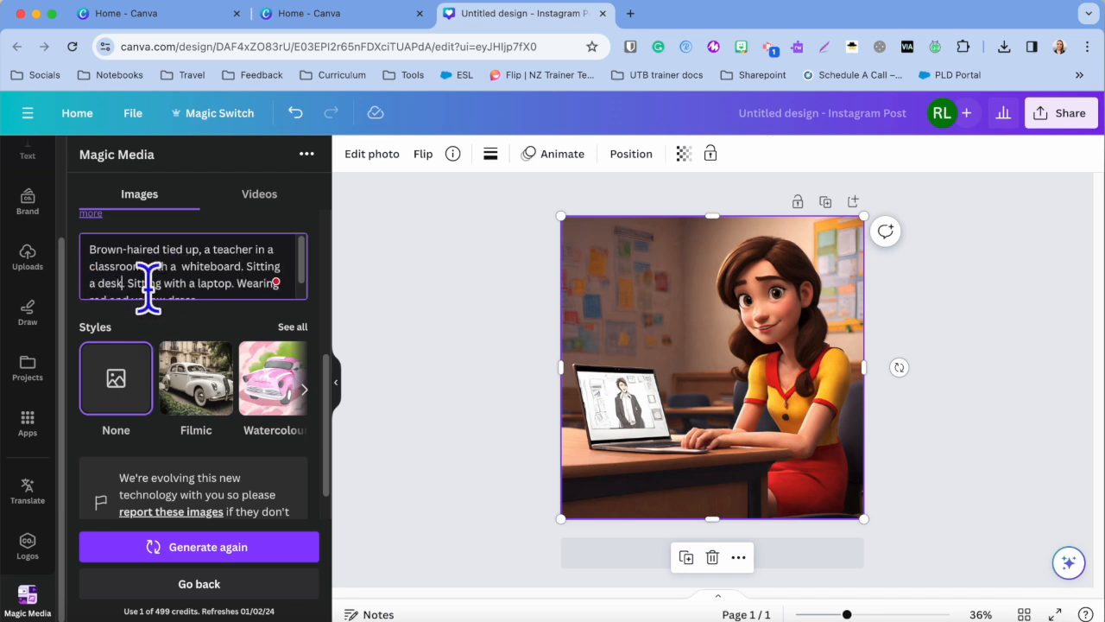
- Add "Pixar style" to the end of the image description and generate new images from it
{"action": "scroll", "coordinate": [228, 278], "scroll_direction": "down", "scroll_amount": 1}
{"action": "left_click_drag", "start_coordinate": [197, 282], "coordinate": [90, 283]}
{"action": "left_click", "coordinate": [226, 278]}
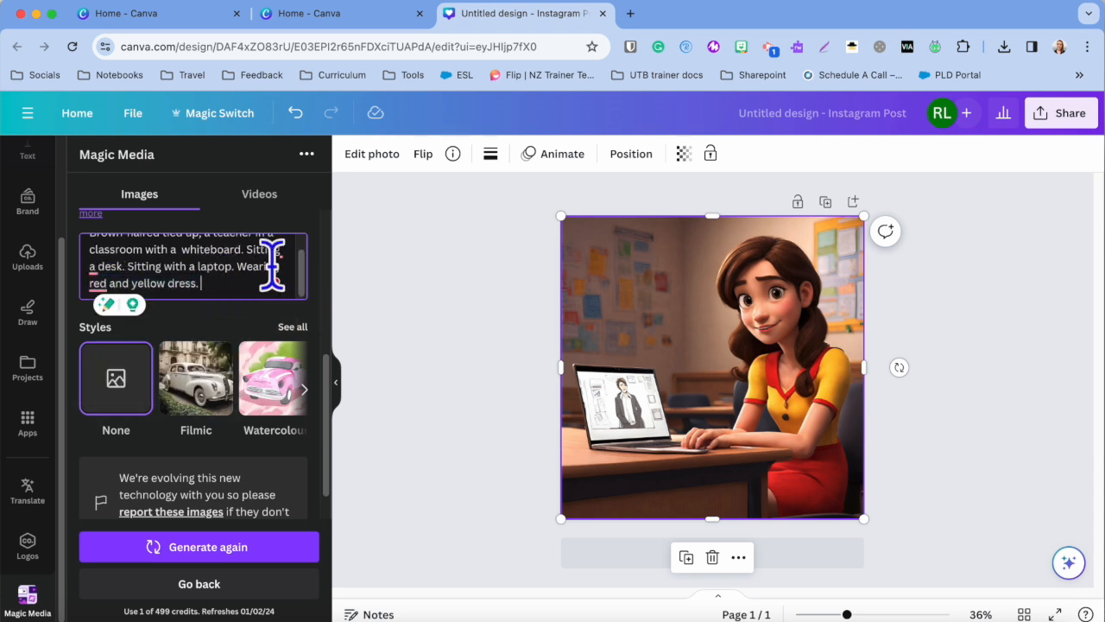
{"action": "type", "text": "{P"}
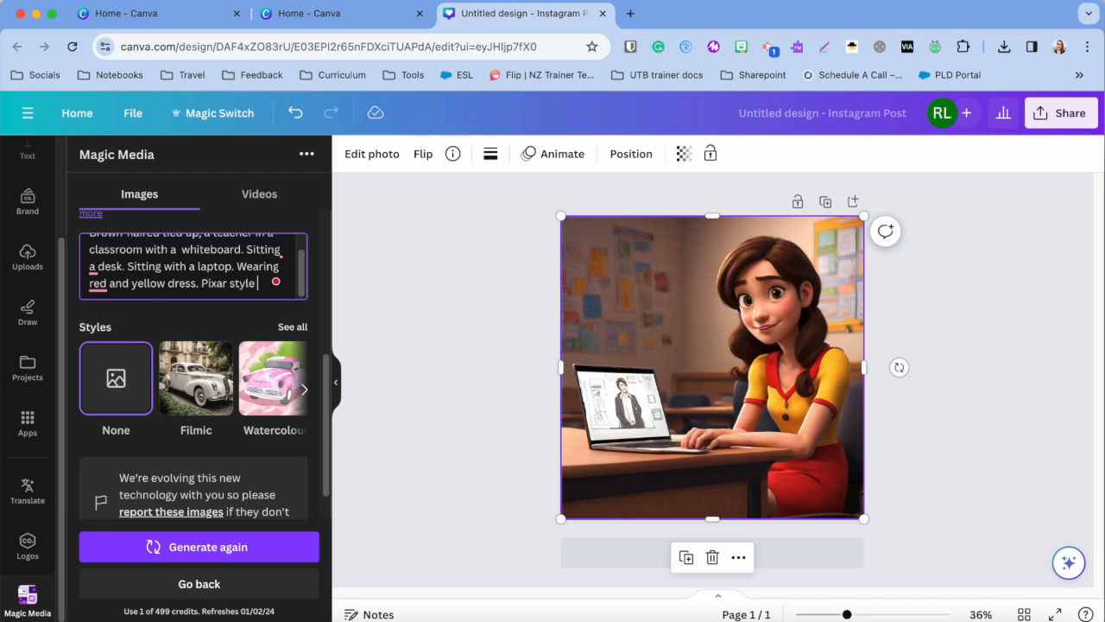
{"action": "left_click", "coordinate": [300, 562]}
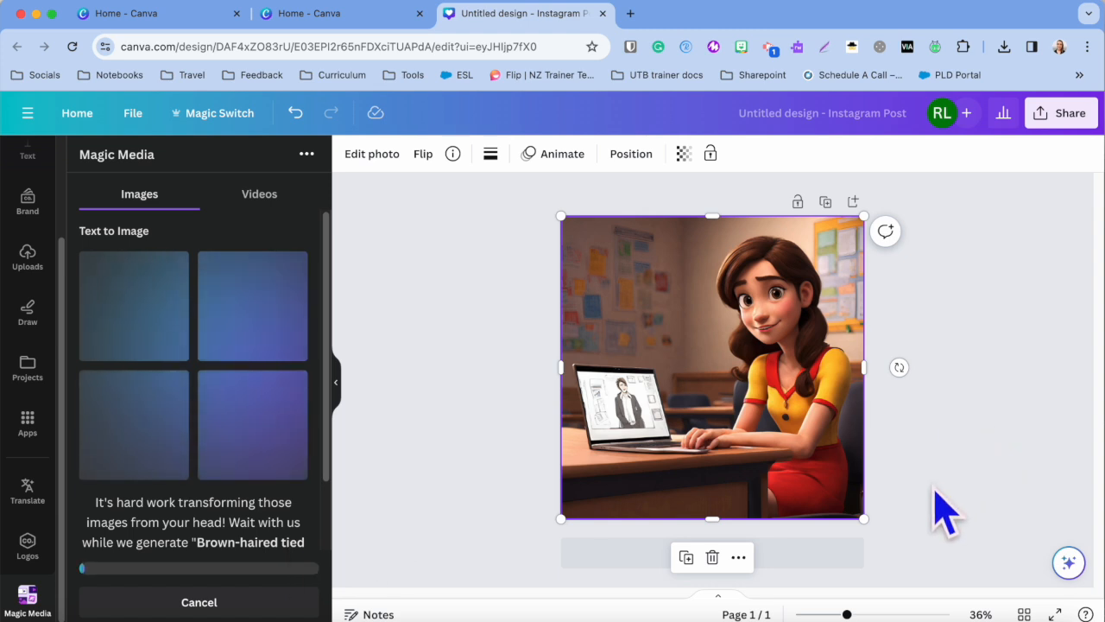
- Add a second page and fill it with the generated picture of the seated teacher in the yellow outfit
{"action": "left_click", "coordinate": [807, 557]}
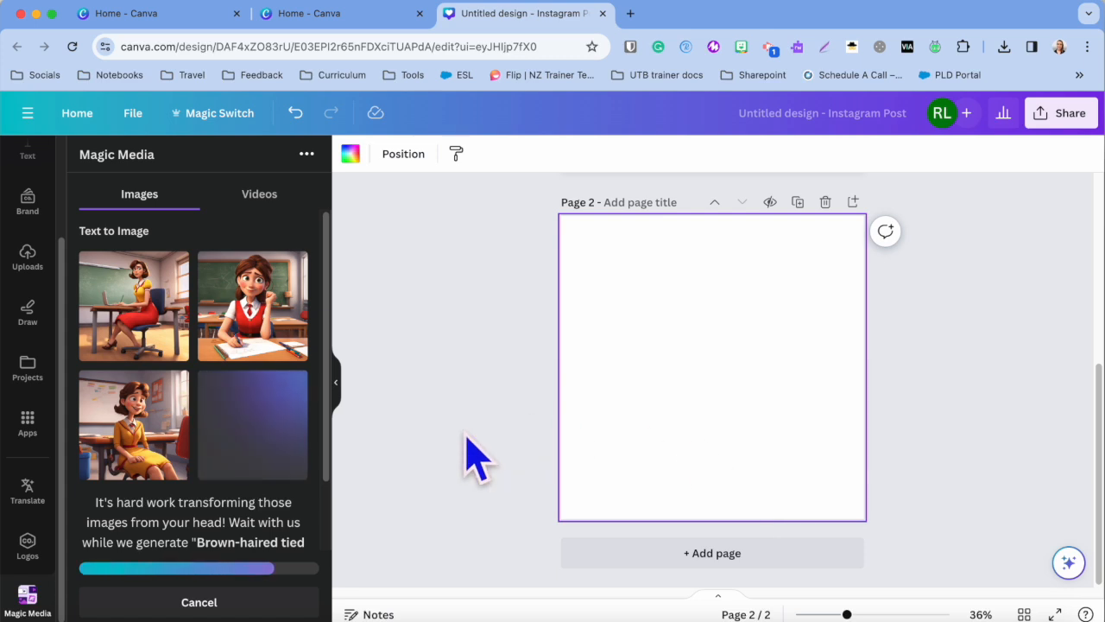
{"action": "left_click", "coordinate": [175, 456]}
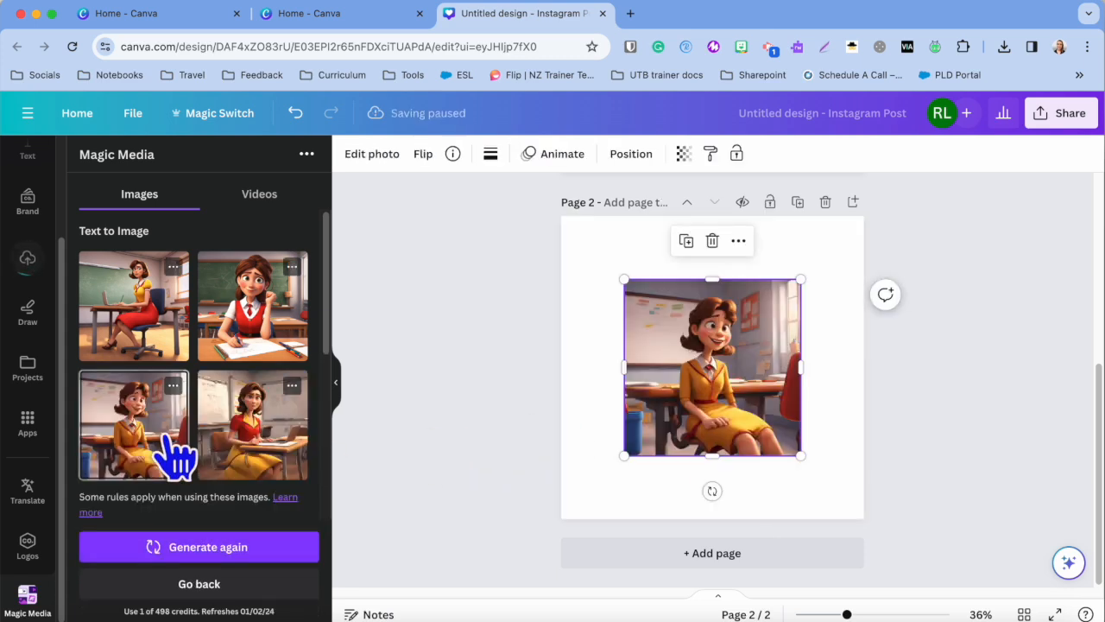
{"action": "left_click_drag", "start_coordinate": [765, 395], "coordinate": [688, 306]}
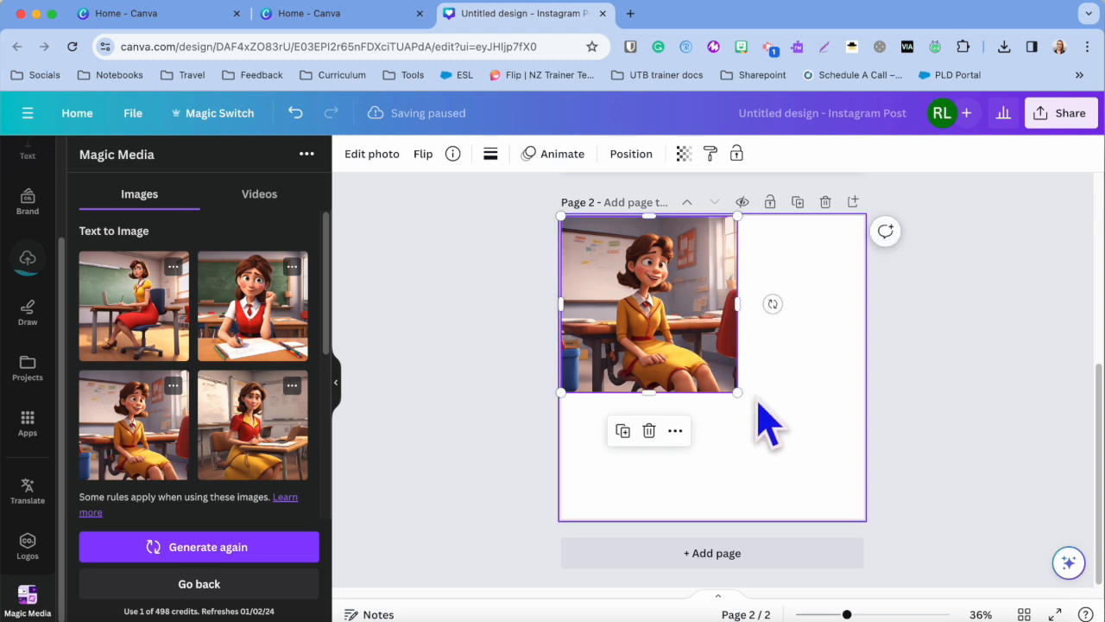
{"action": "left_click_drag", "start_coordinate": [735, 390], "coordinate": [859, 519]}
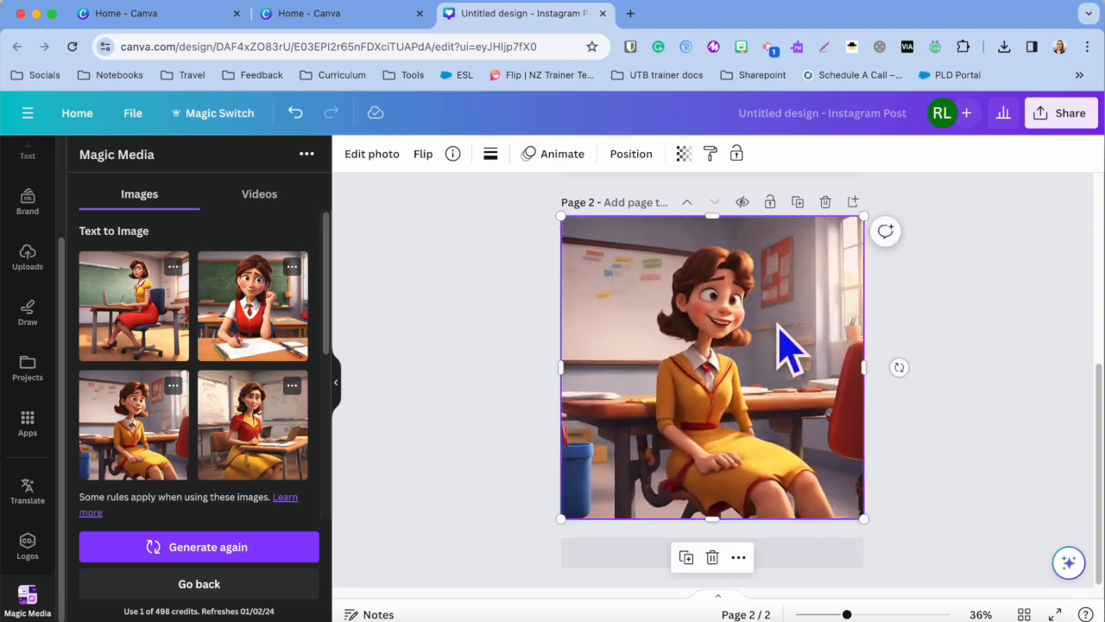
- Add a third page and fill it with the generated picture of the teacher in a red top at a desk with a laptop
{"action": "left_click", "coordinate": [813, 557]}
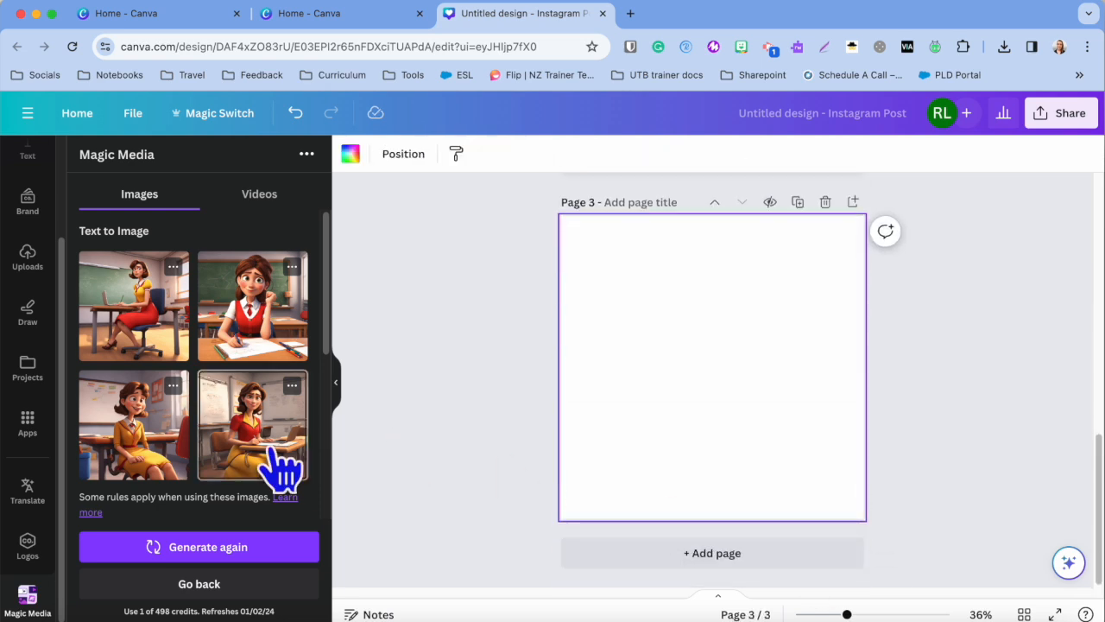
{"action": "left_click", "coordinate": [284, 467]}
{"action": "left_click_drag", "start_coordinate": [784, 415], "coordinate": [688, 322]}
{"action": "left_click_drag", "start_coordinate": [737, 392], "coordinate": [863, 521]}
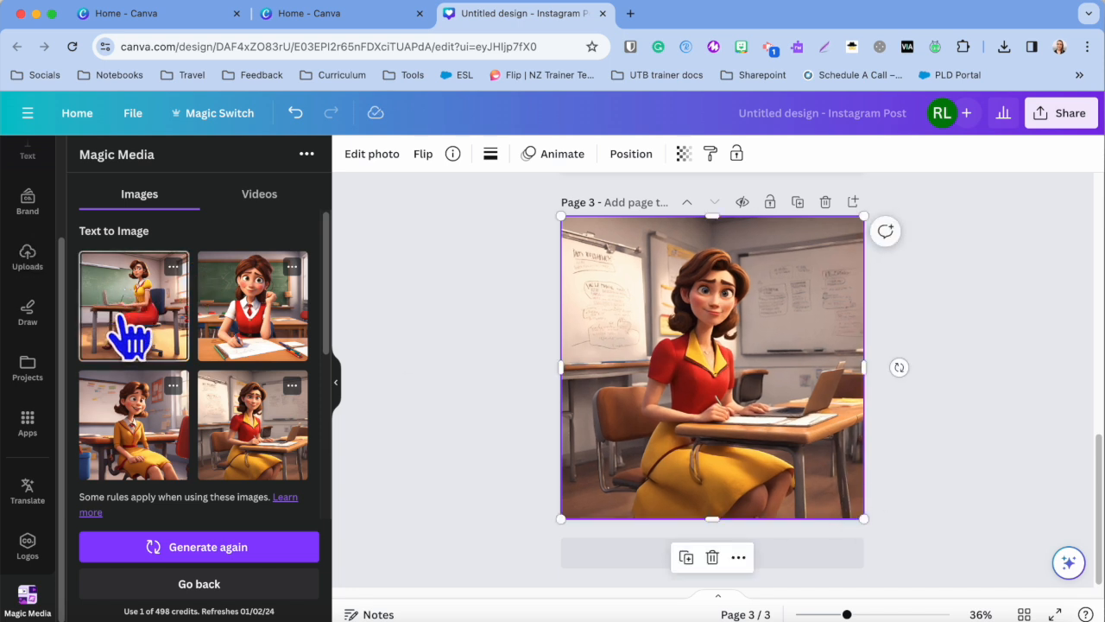